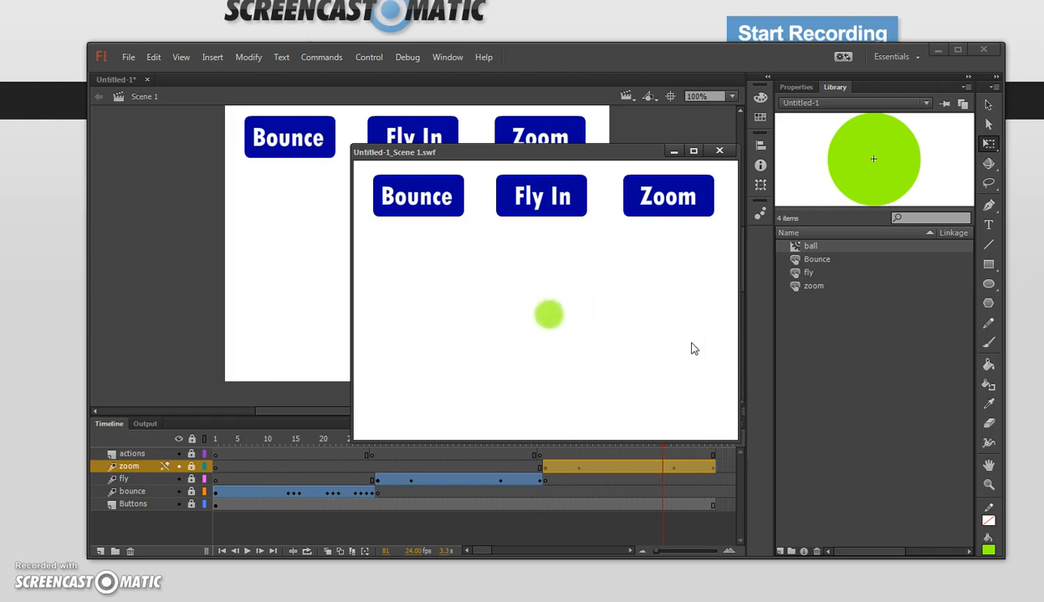
Close the movie preview and add a stop(); script to frame 59 of the actions layer.
click(718, 153)
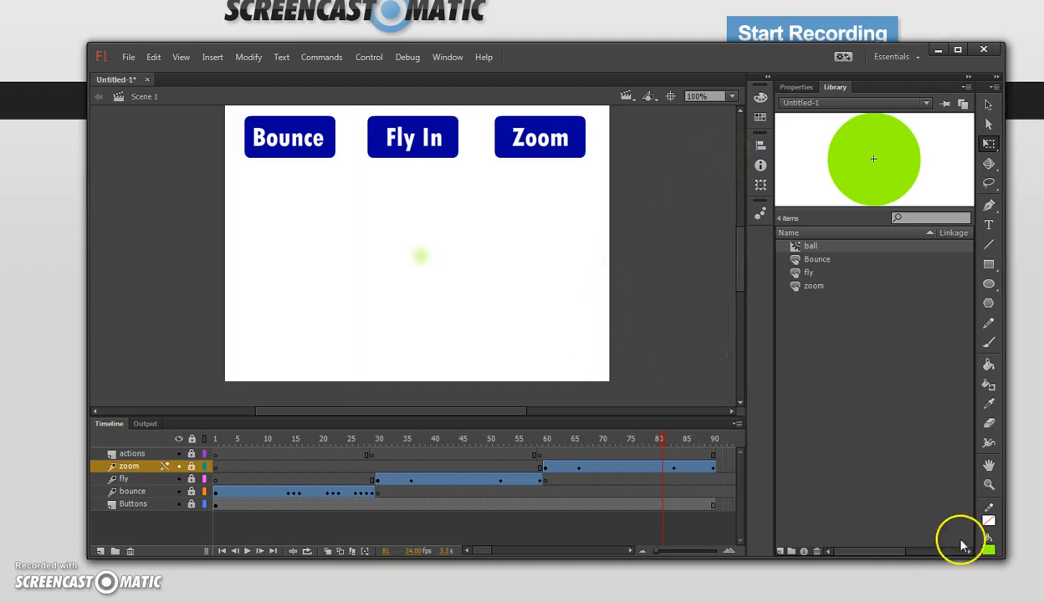
click(540, 455)
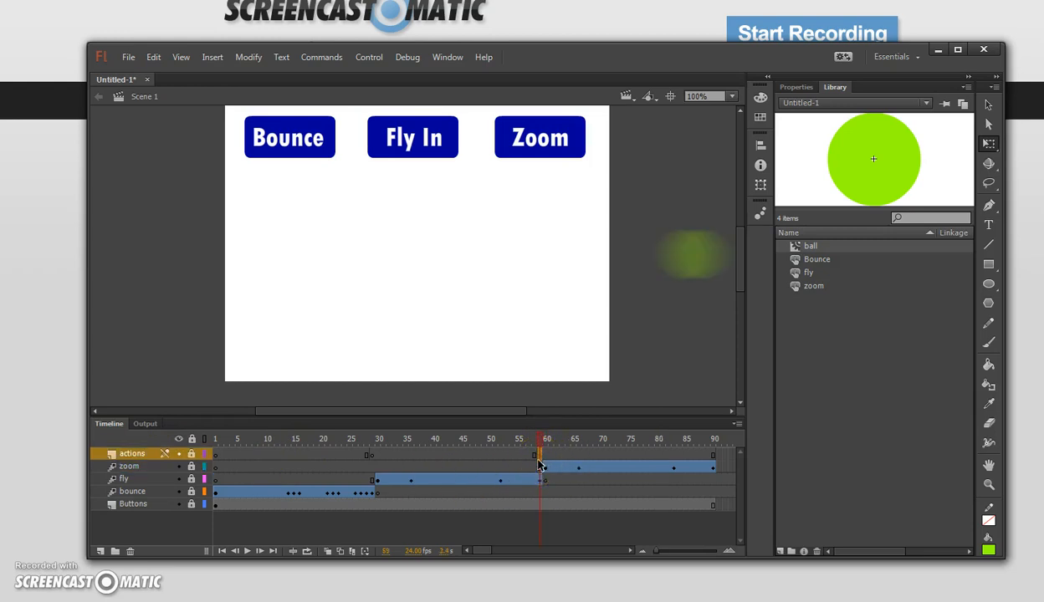
mouse_move(539, 465)
mouse_down()
mouse_move(531, 450)
mouse_move(538, 477)
mouse_move(539, 458)
mouse_up()
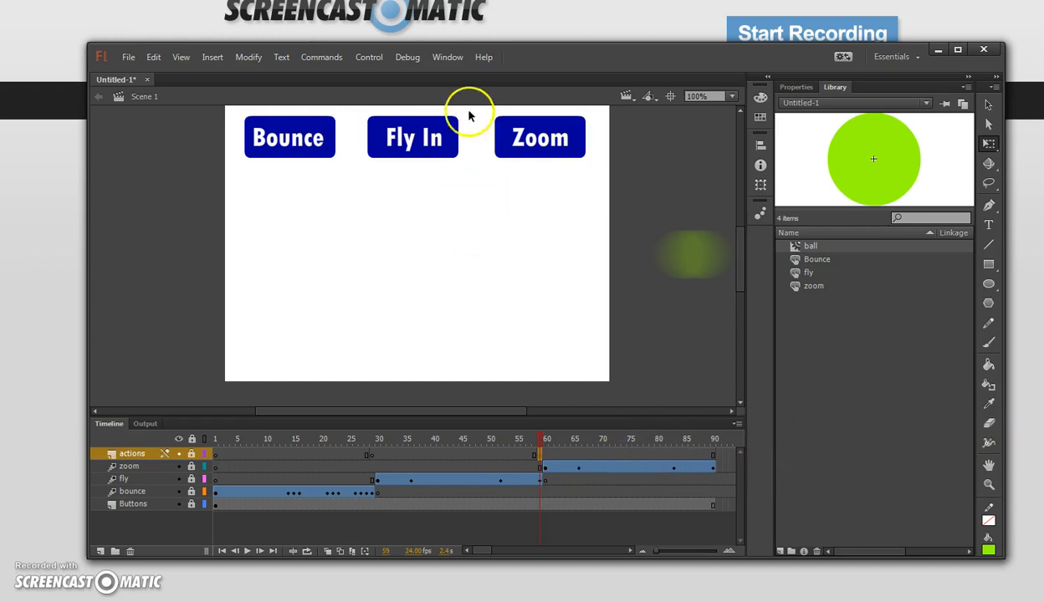
click(447, 57)
click(470, 195)
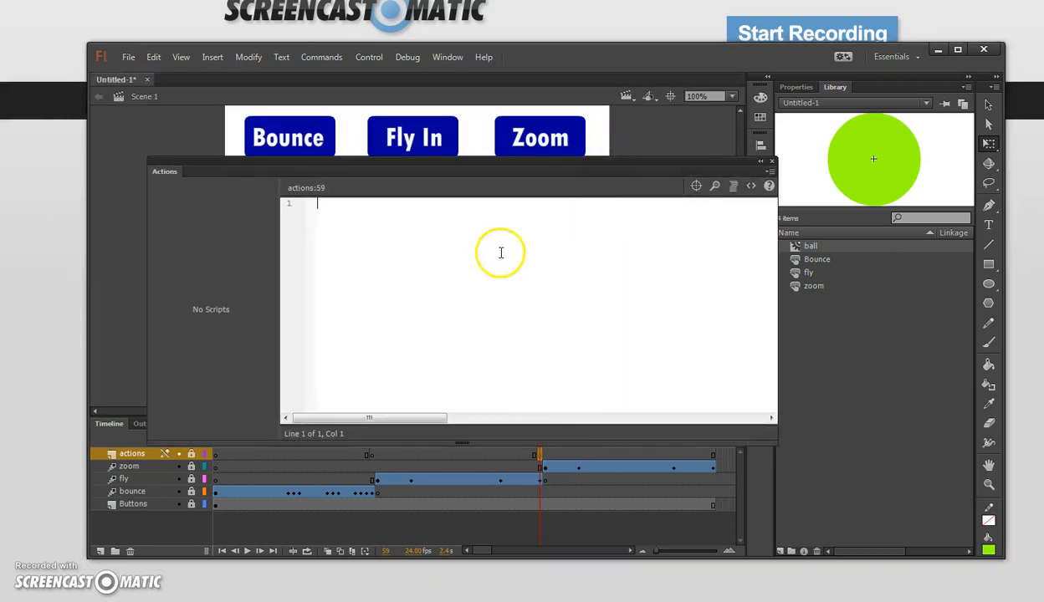
text(stop()
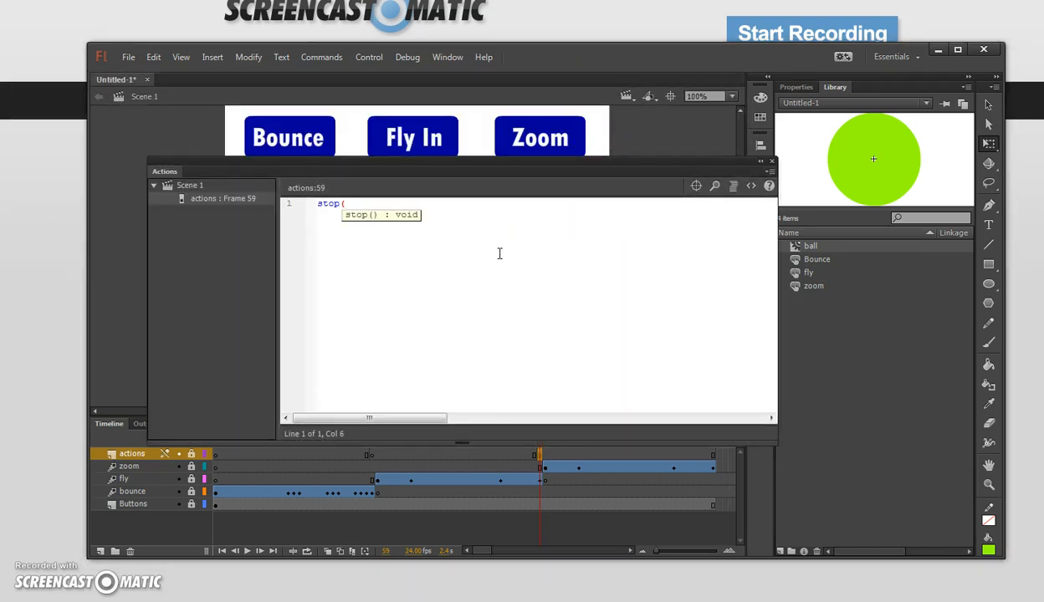
text();)
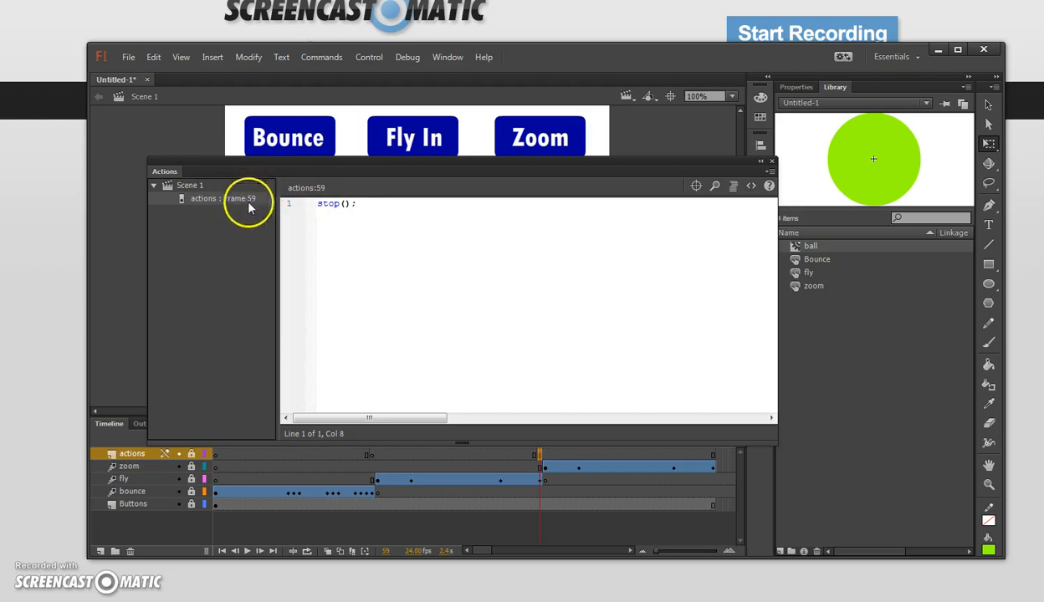
click(764, 164)
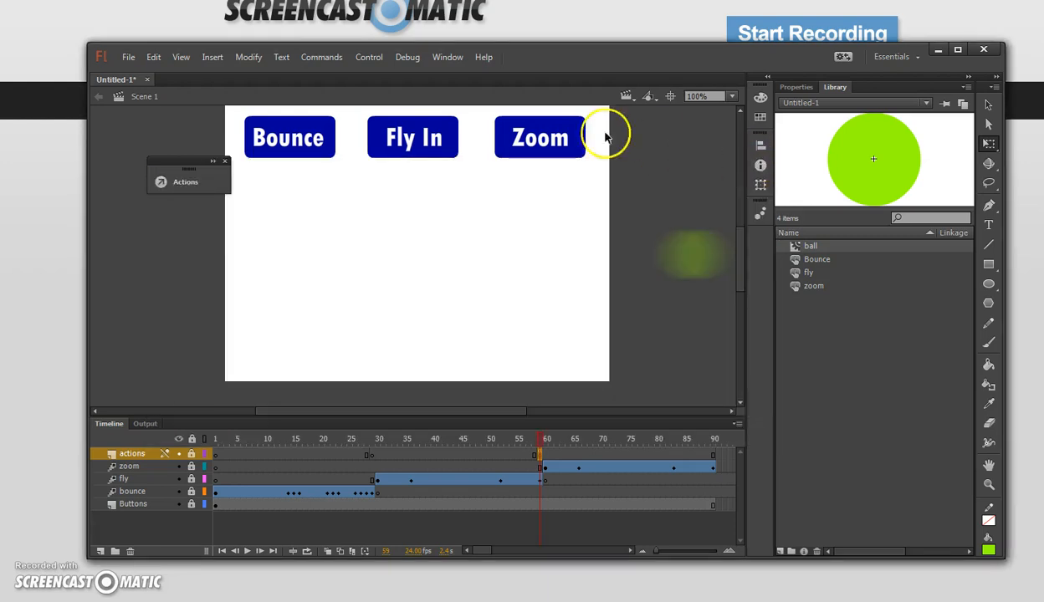
Test the scene to check playback with the stop script on frame 59, and close the preview.
click(368, 57)
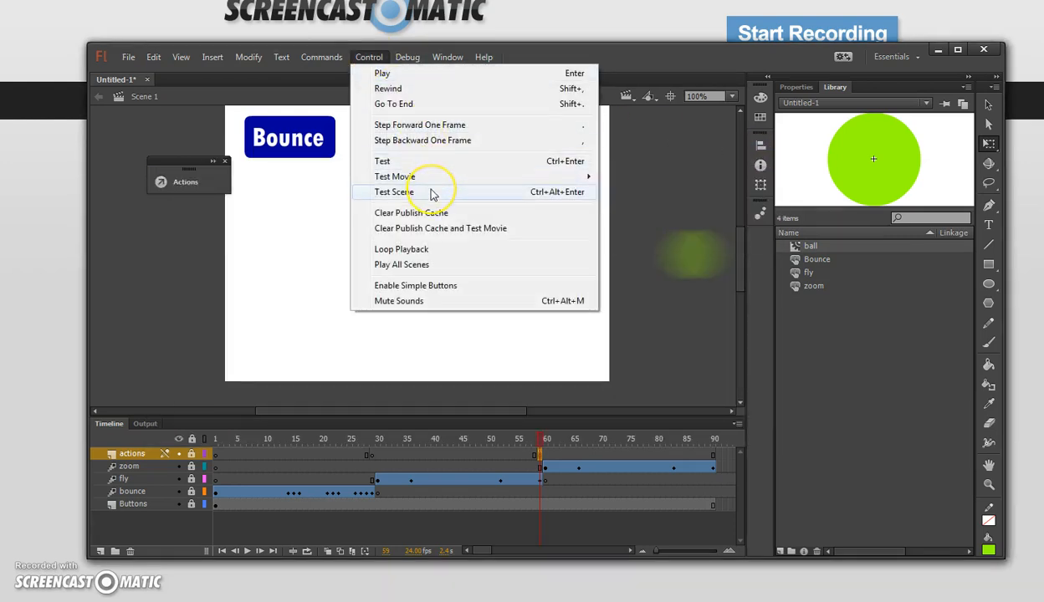
click(430, 191)
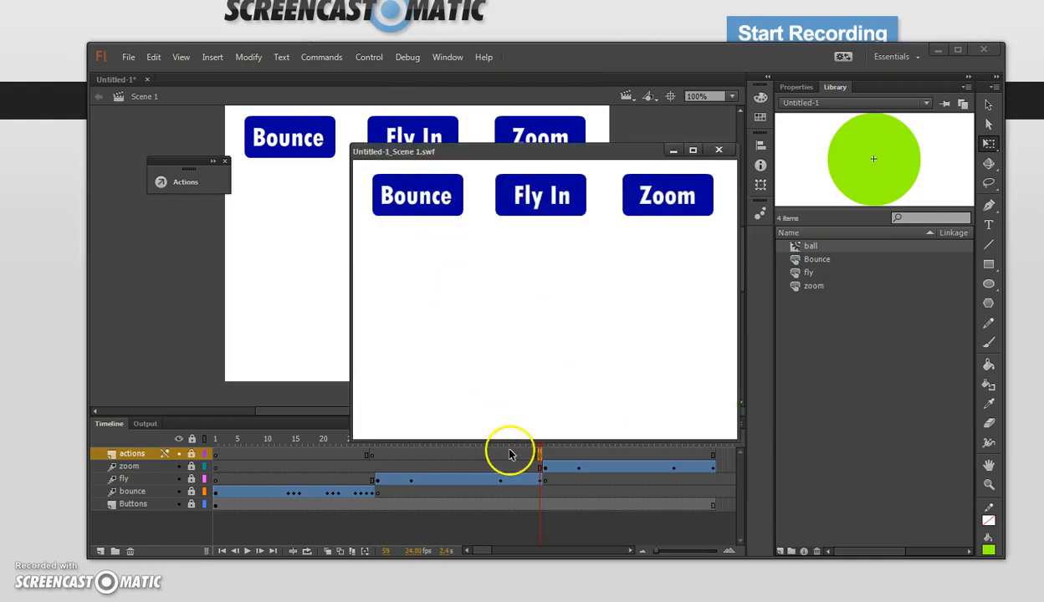
click(717, 150)
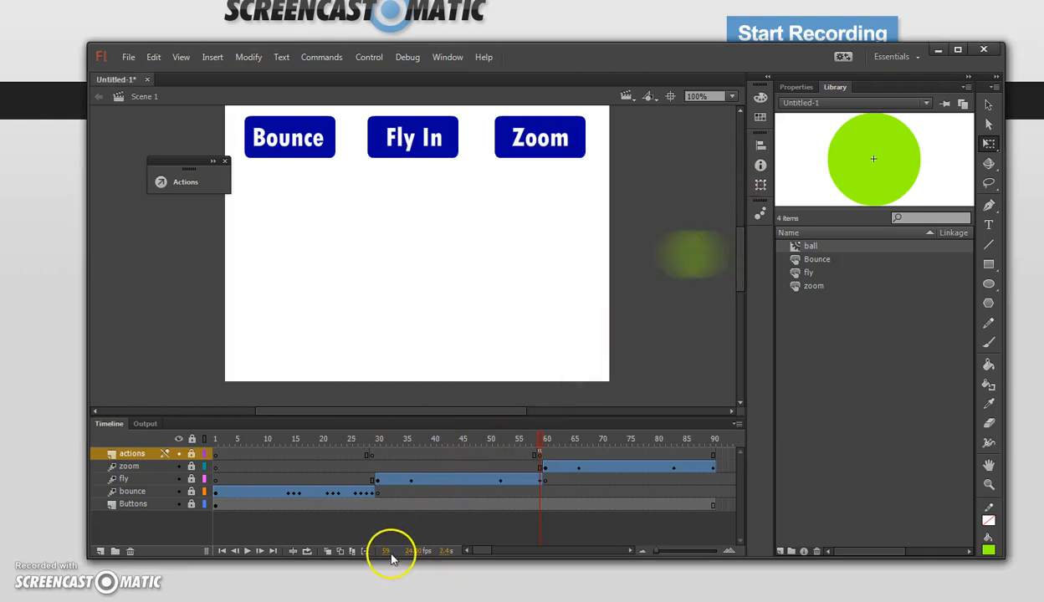
Add a stop(); script to frame 29 of the actions layer.
click(372, 455)
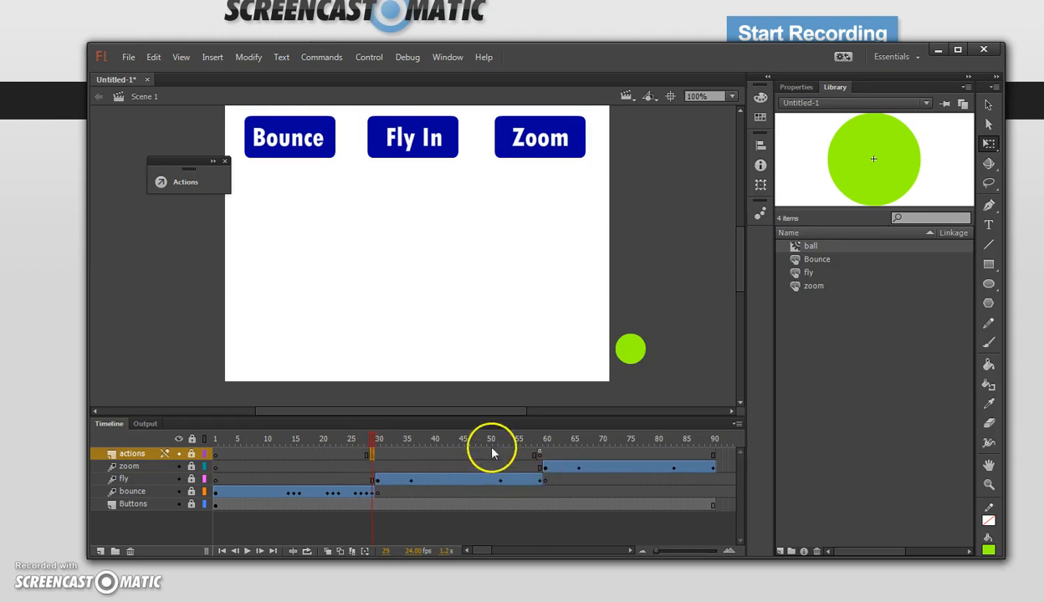
click(205, 171)
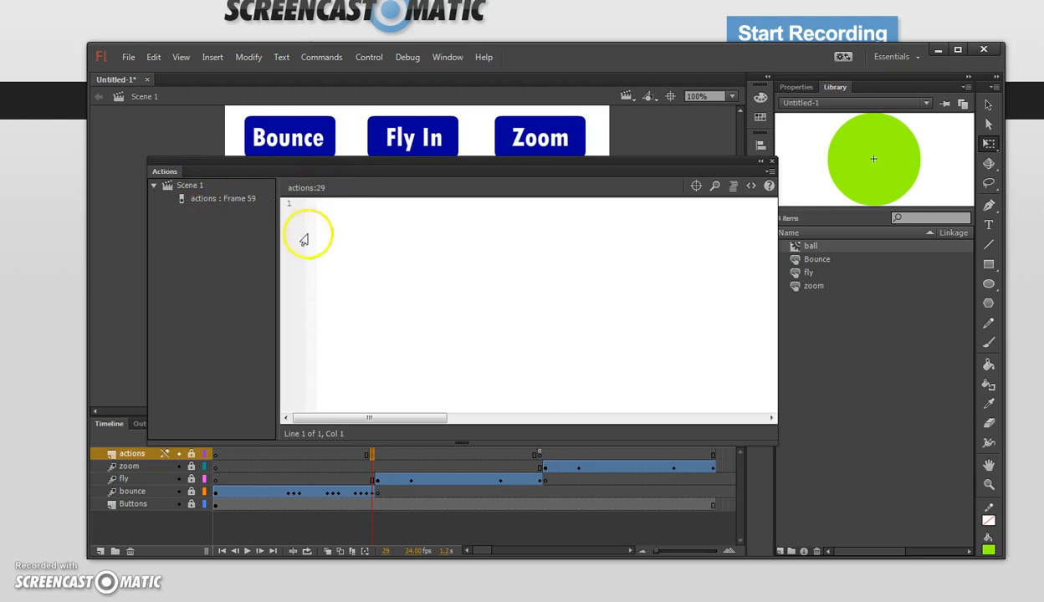
text(stop();)
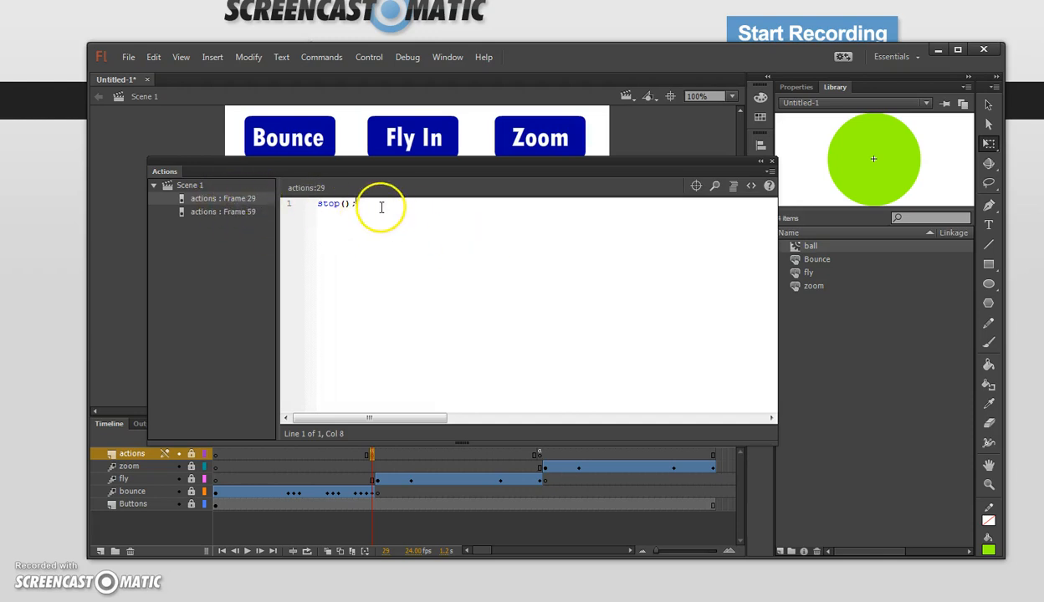
Test the scene to check playback with the stop script on frame 29, and close the preview.
click(368, 57)
click(426, 192)
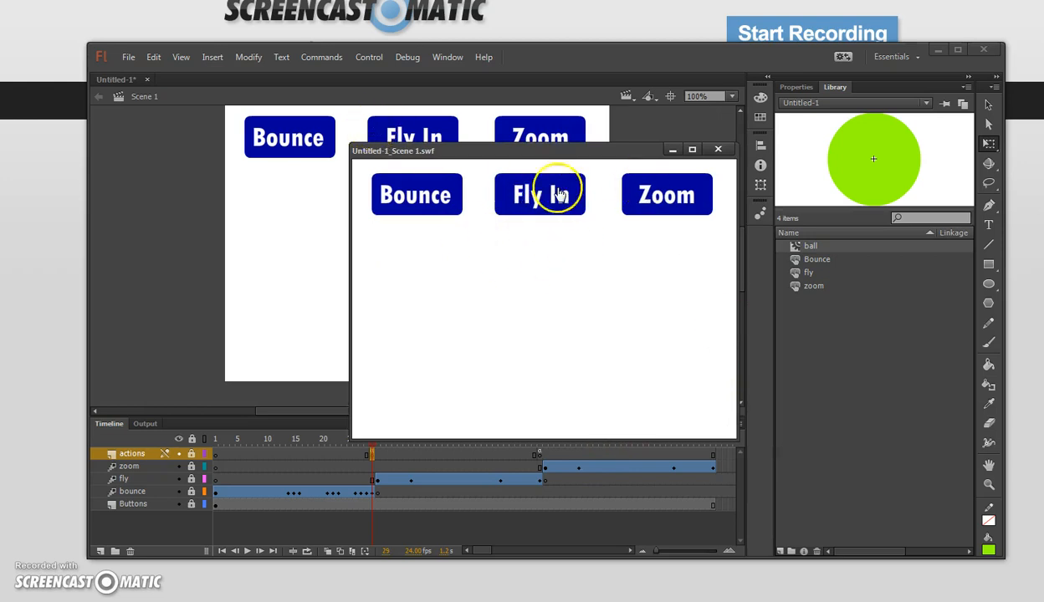
click(717, 150)
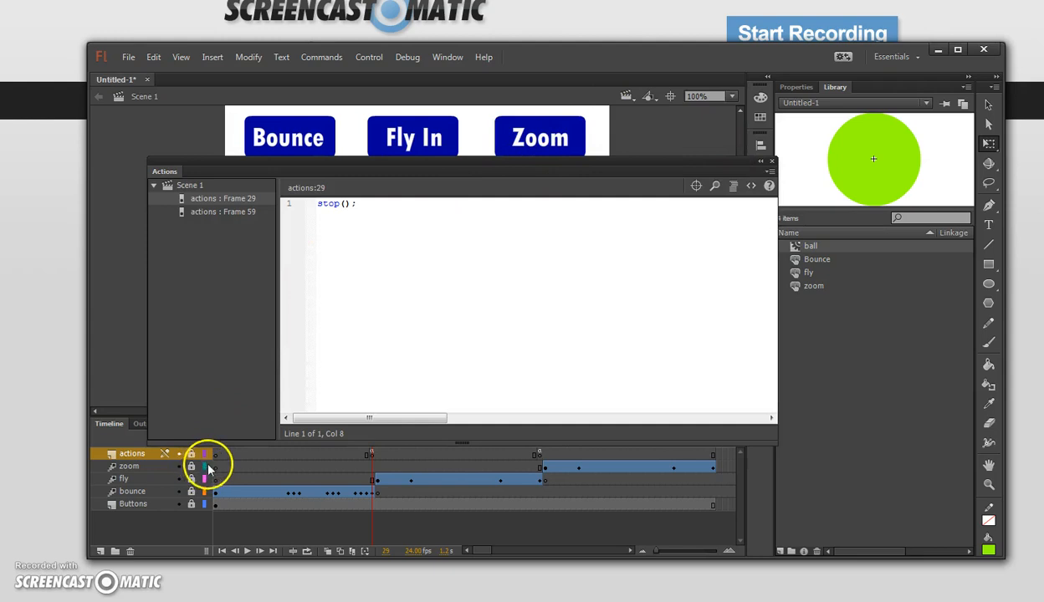
Add a stop(); script to frame 1 of the actions layer.
click(215, 454)
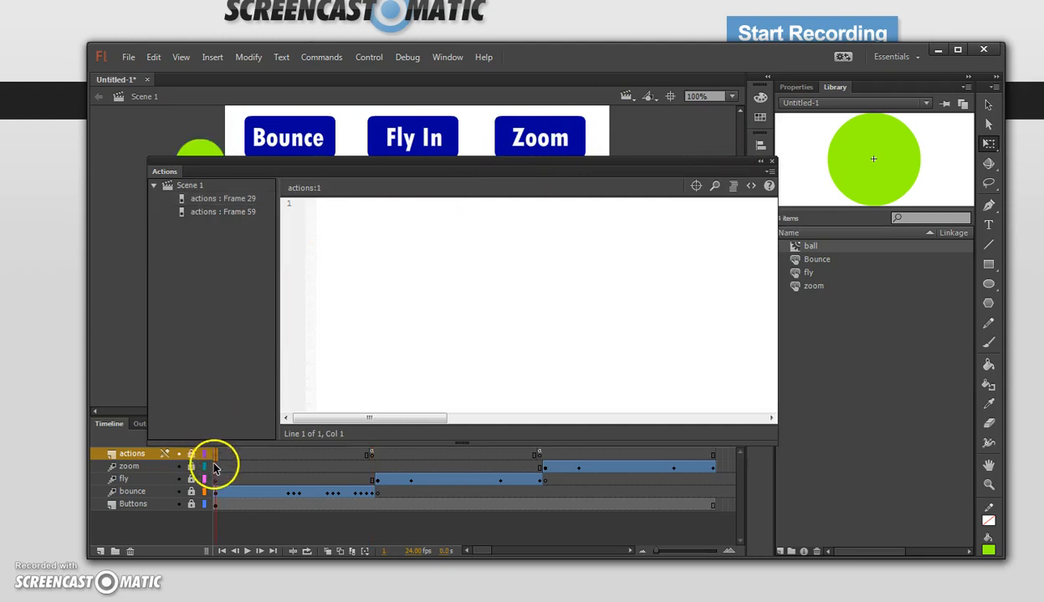
click(316, 204)
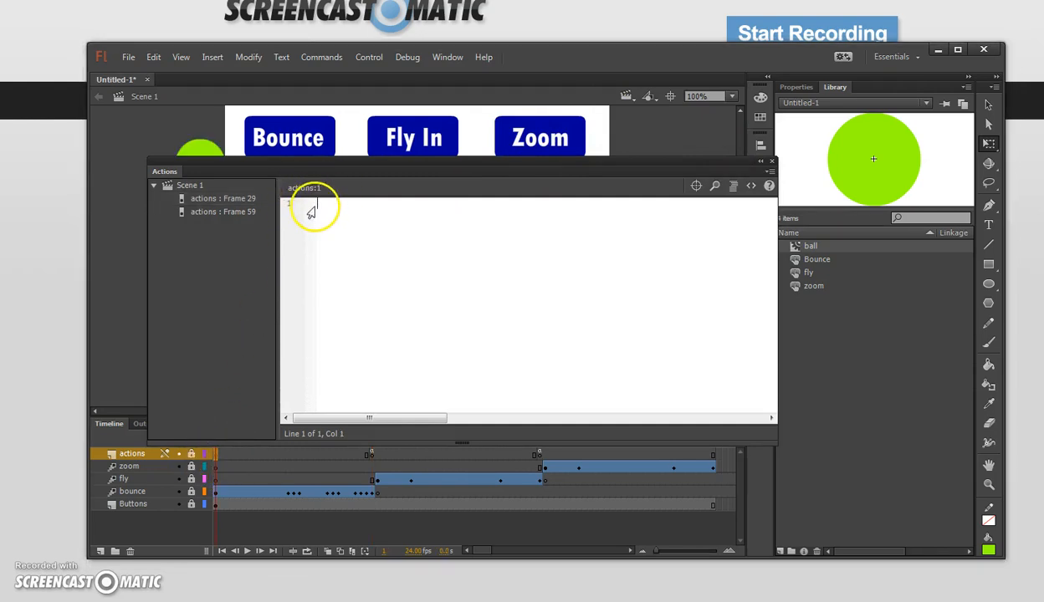
text(stop()
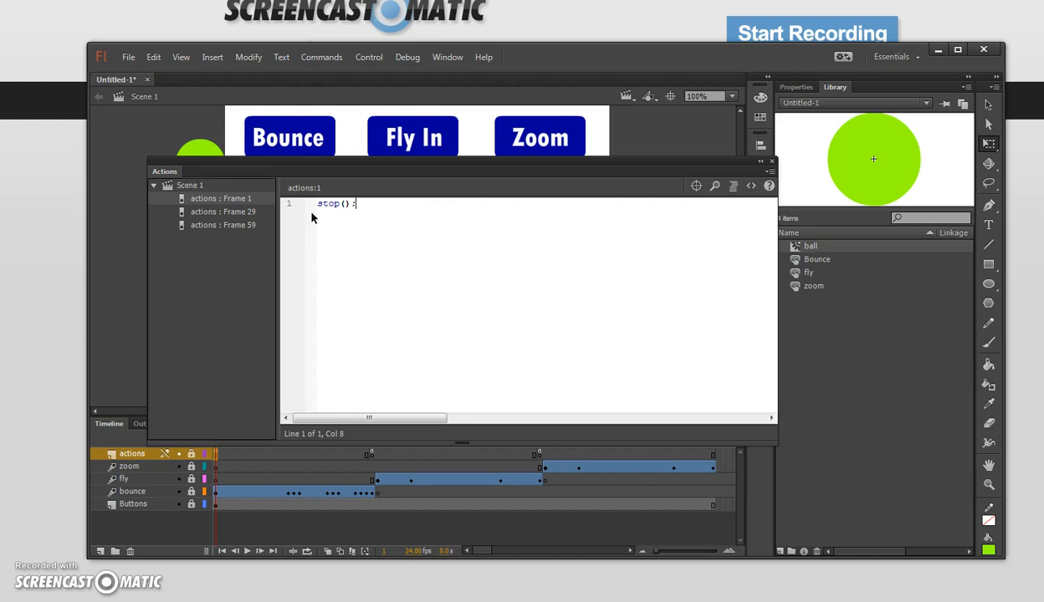
Test the scene to check playback with the stop script on frame 1, and close the preview.
click(369, 57)
click(393, 191)
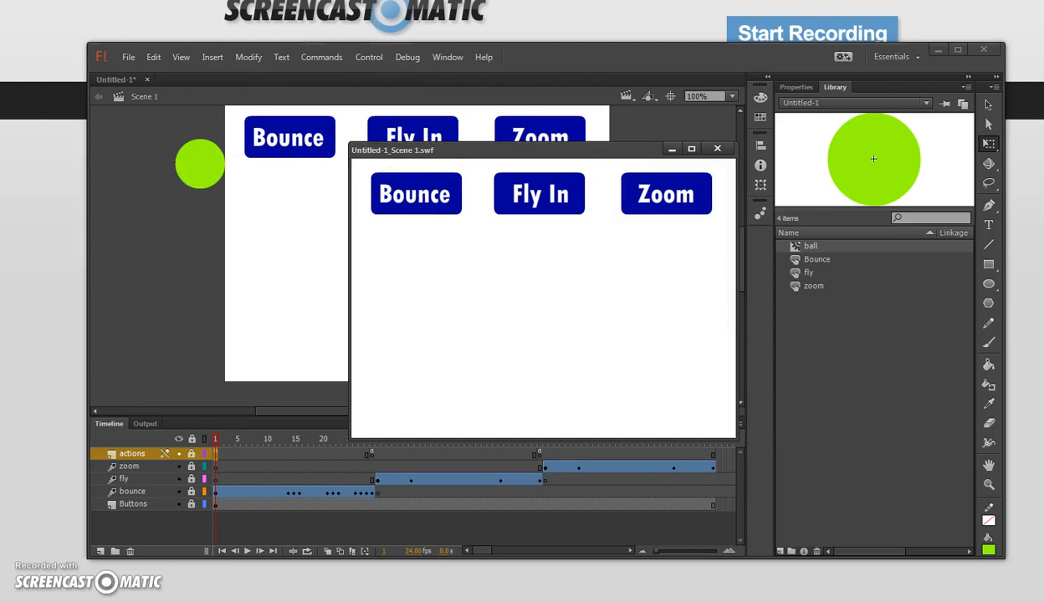
click(717, 148)
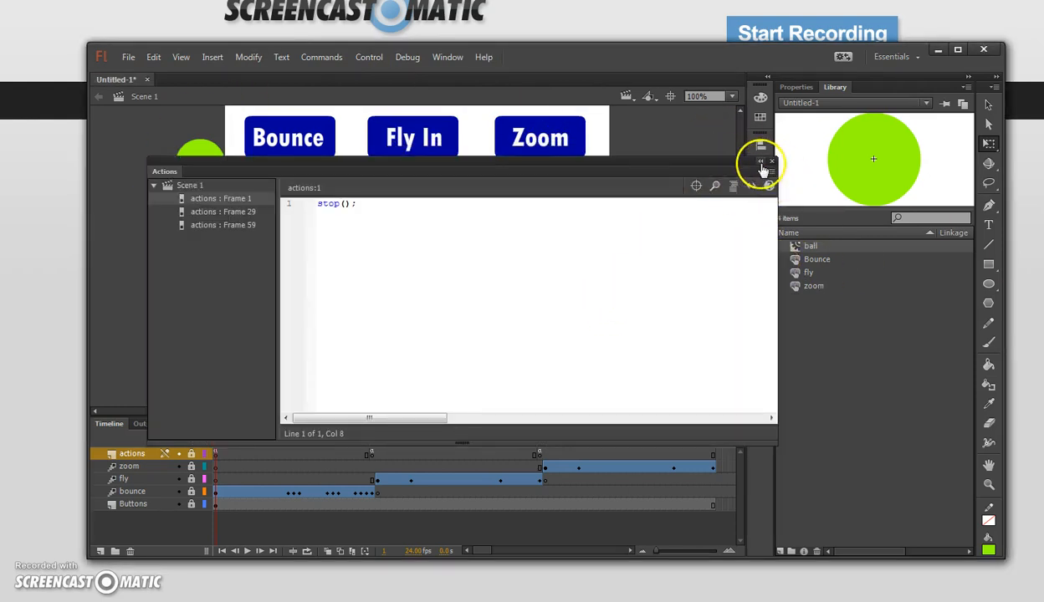
Collapse the Actions panel, move it clear of the stage, and unlock the Buttons layer.
click(759, 160)
drag(186, 169, 137, 244)
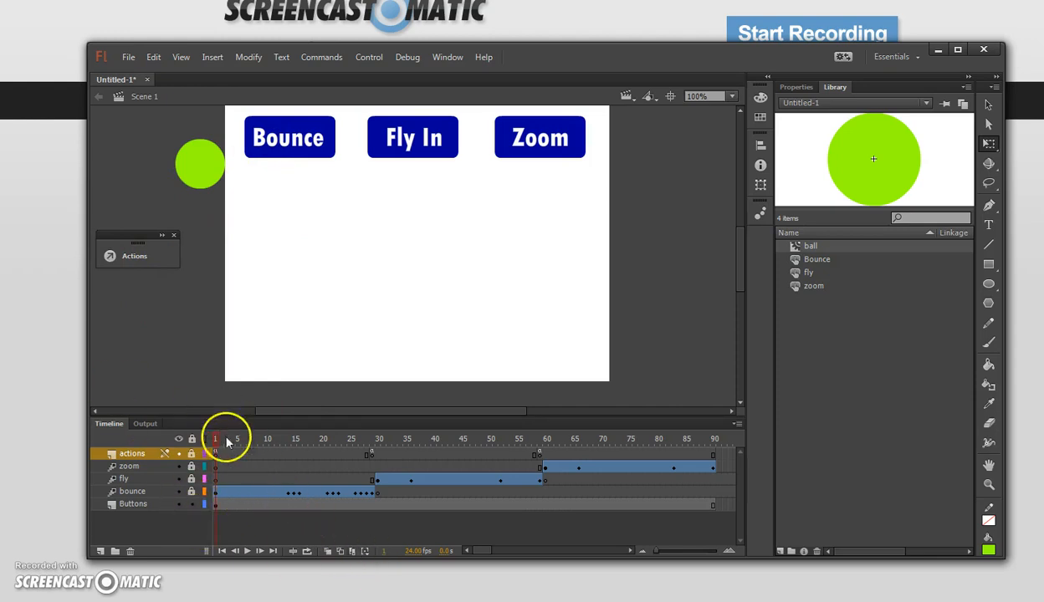
drag(215, 444, 161, 422)
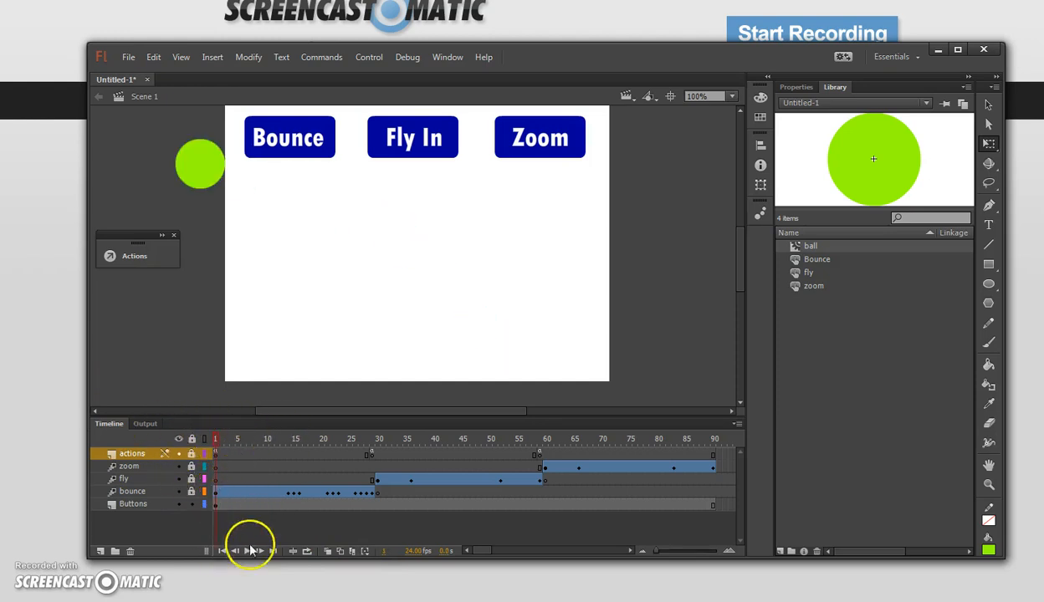
Apply the ActionScript Timeline Navigation code snippet "Click to Go to Frame and Play" to the Bounce button on the stage.
click(304, 135)
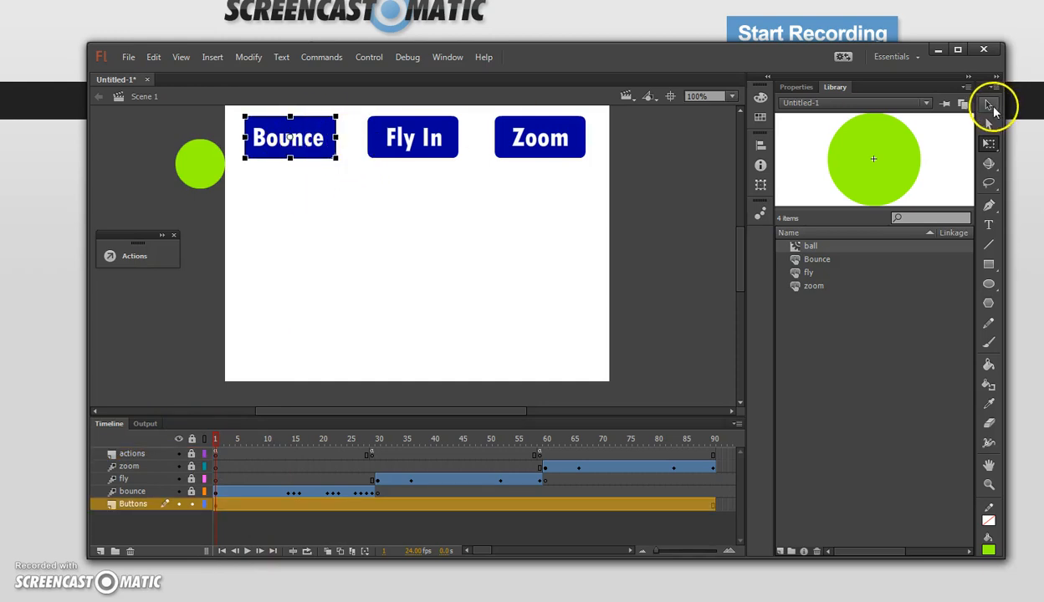
click(988, 105)
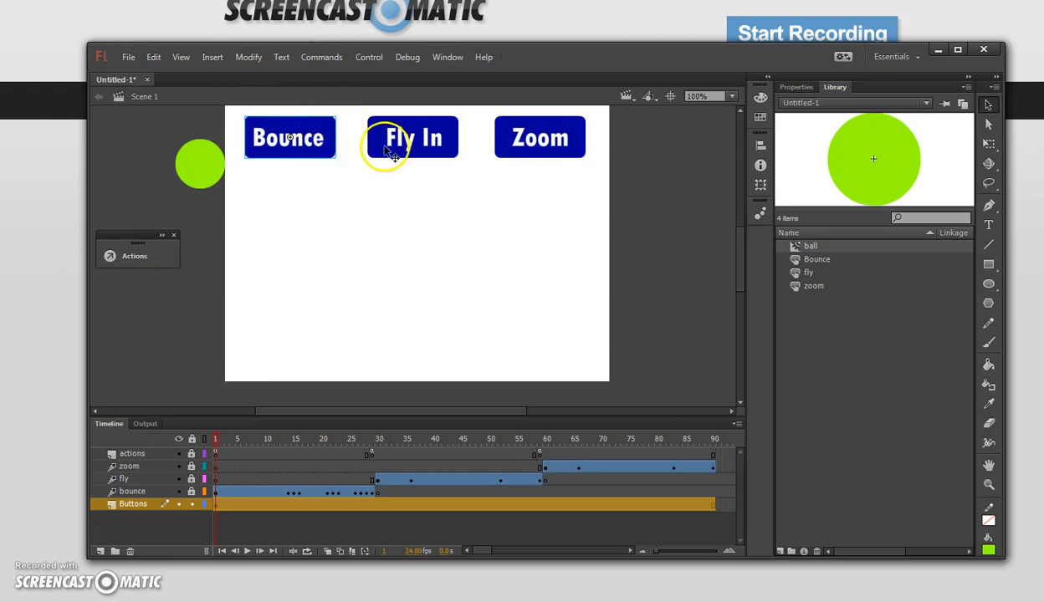
click(448, 58)
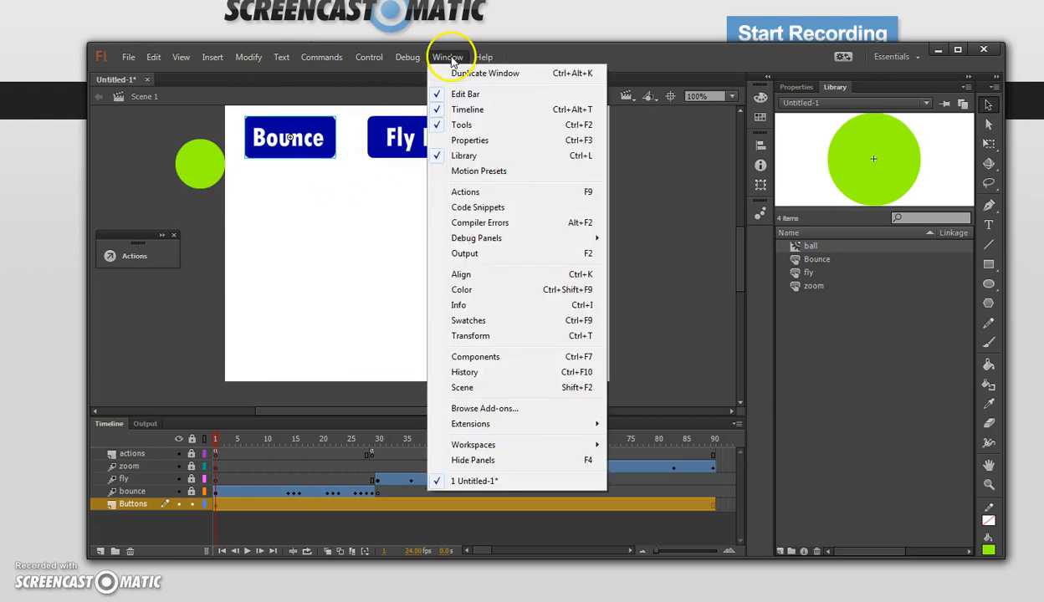
click(495, 207)
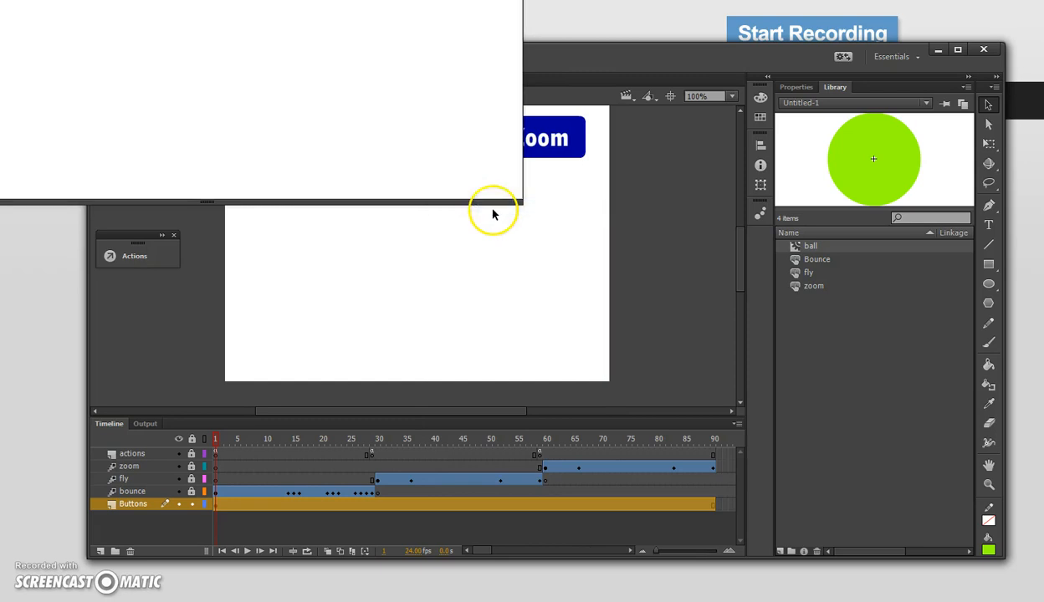
drag(338, 0, 638, 113)
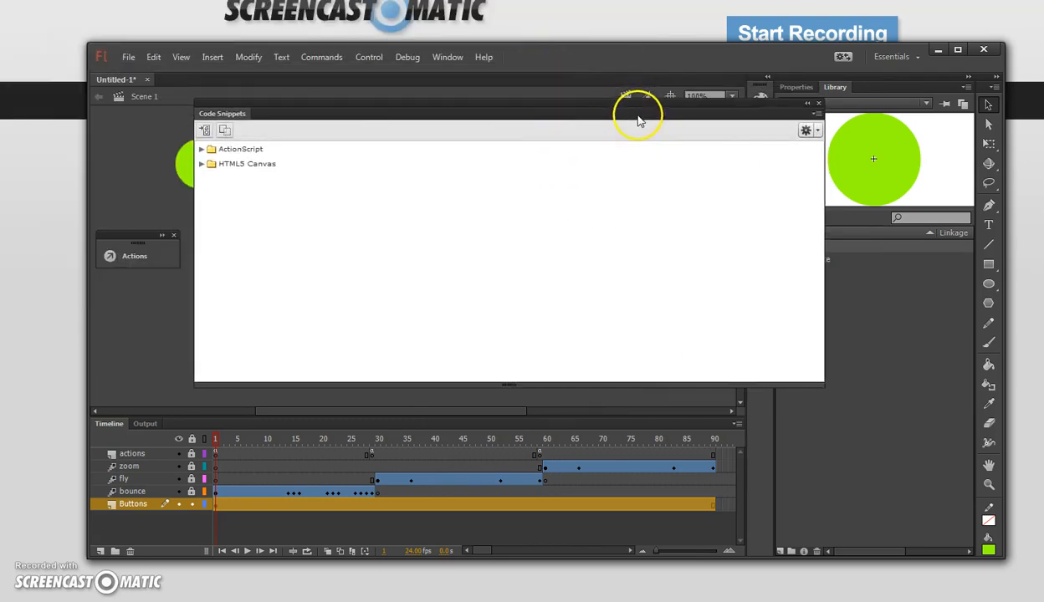
click(201, 149)
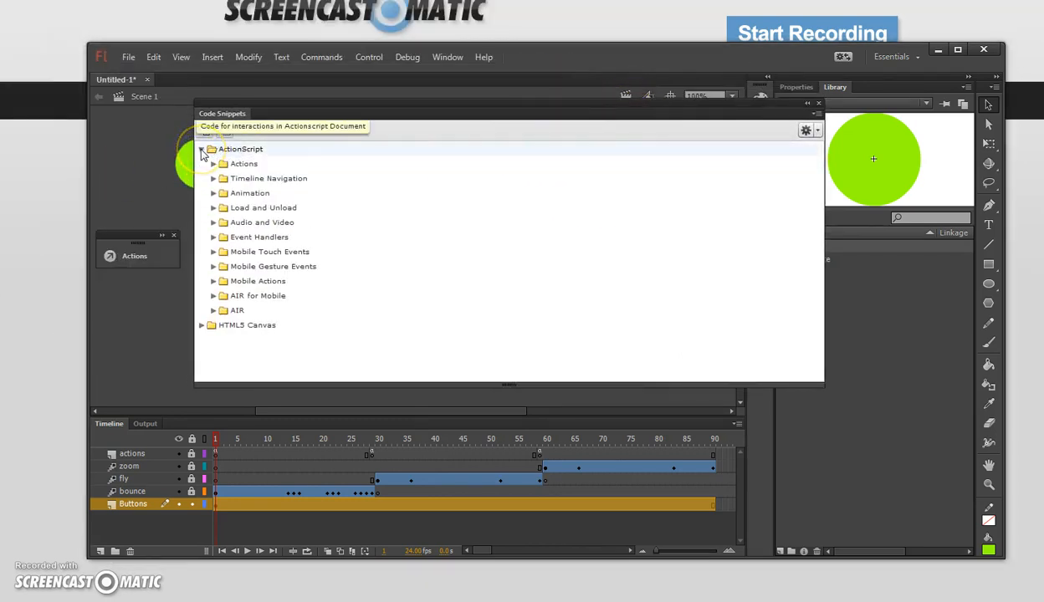
click(214, 181)
click(215, 181)
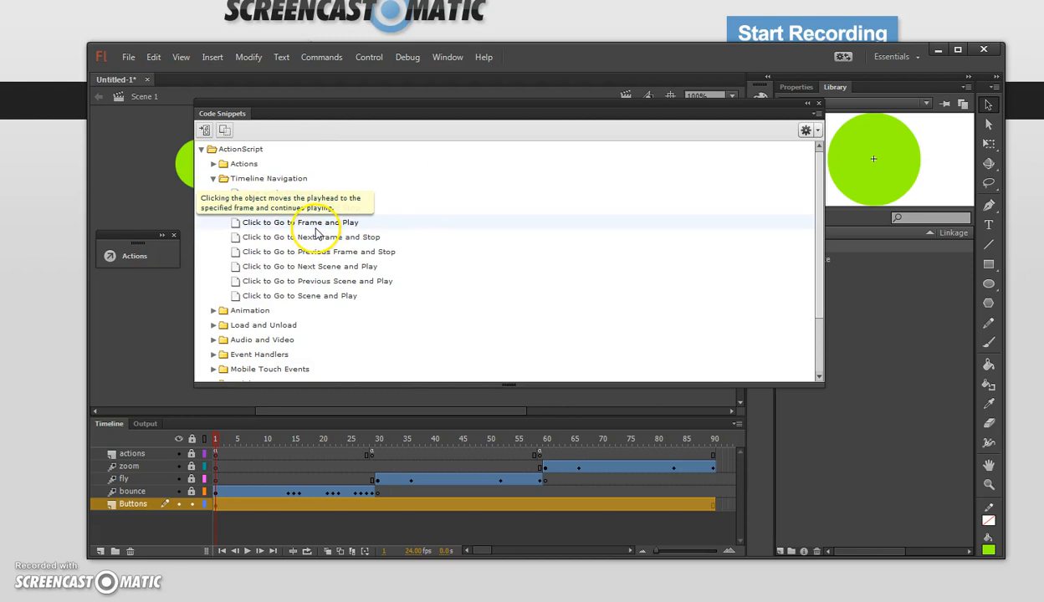
double_click(311, 222)
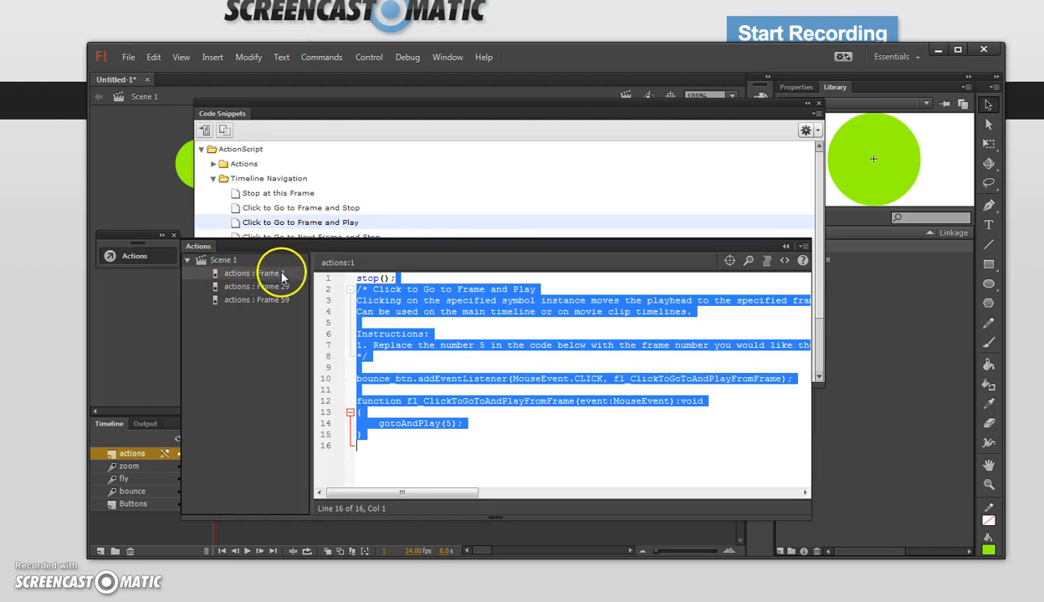
Move the Actions panel clear of the timeline and change the Bounce button's script to gotoAndPlay(1).
click(400, 368)
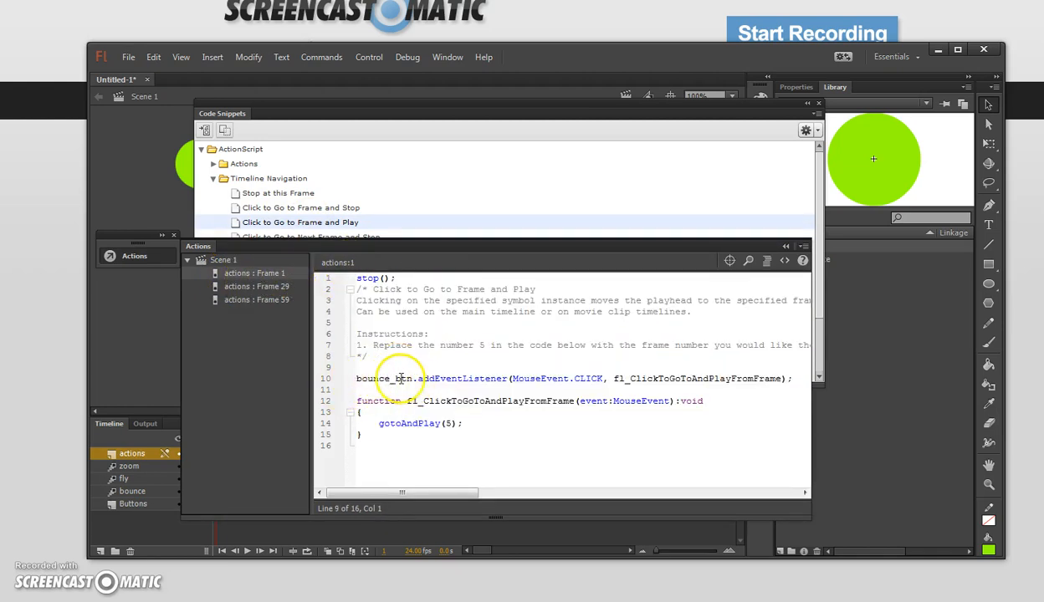
drag(364, 379, 393, 378)
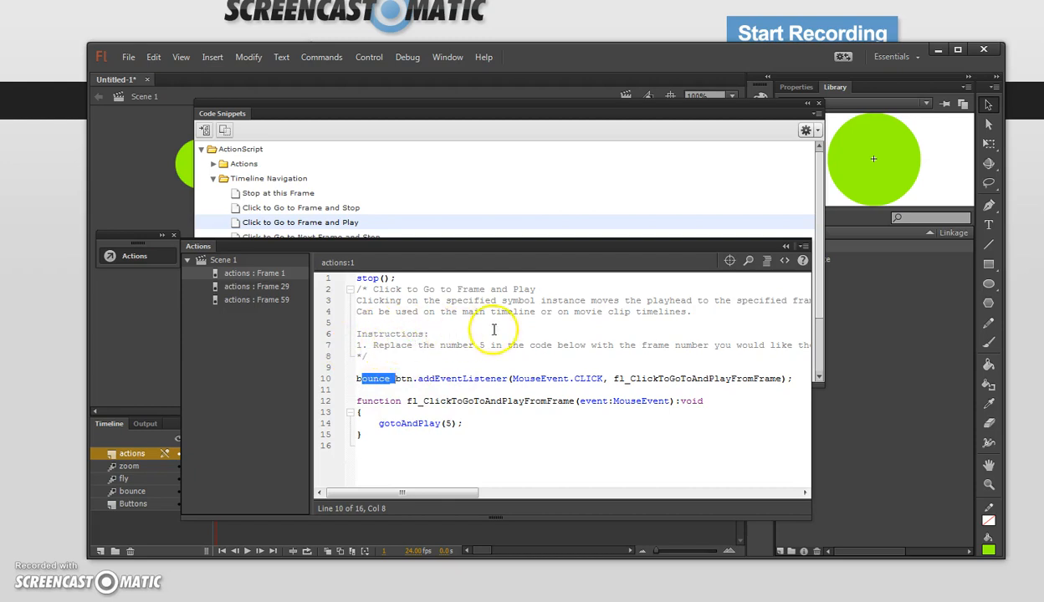
click(493, 434)
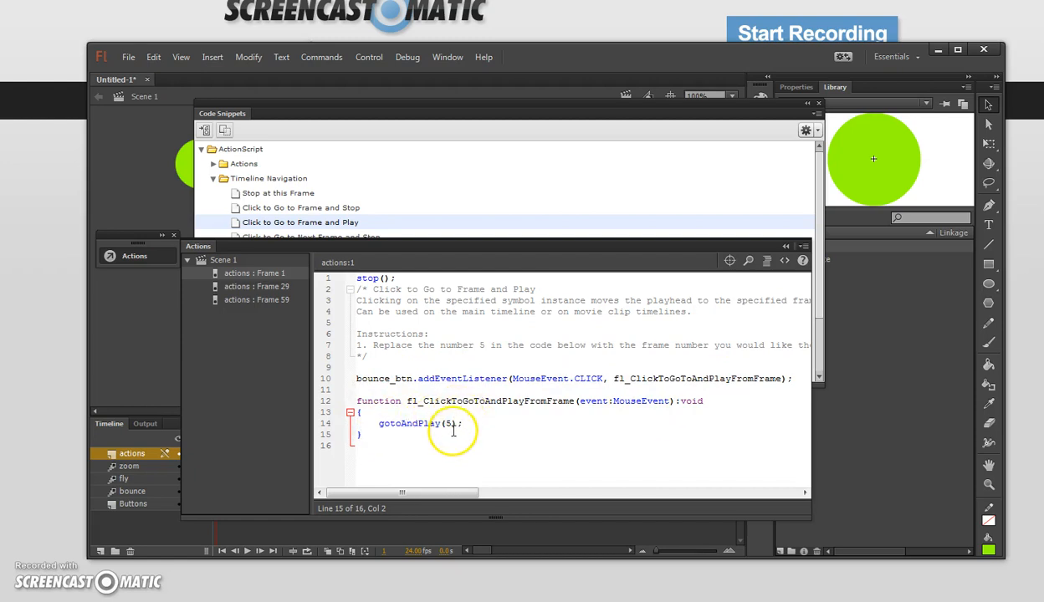
drag(482, 249, 549, 158)
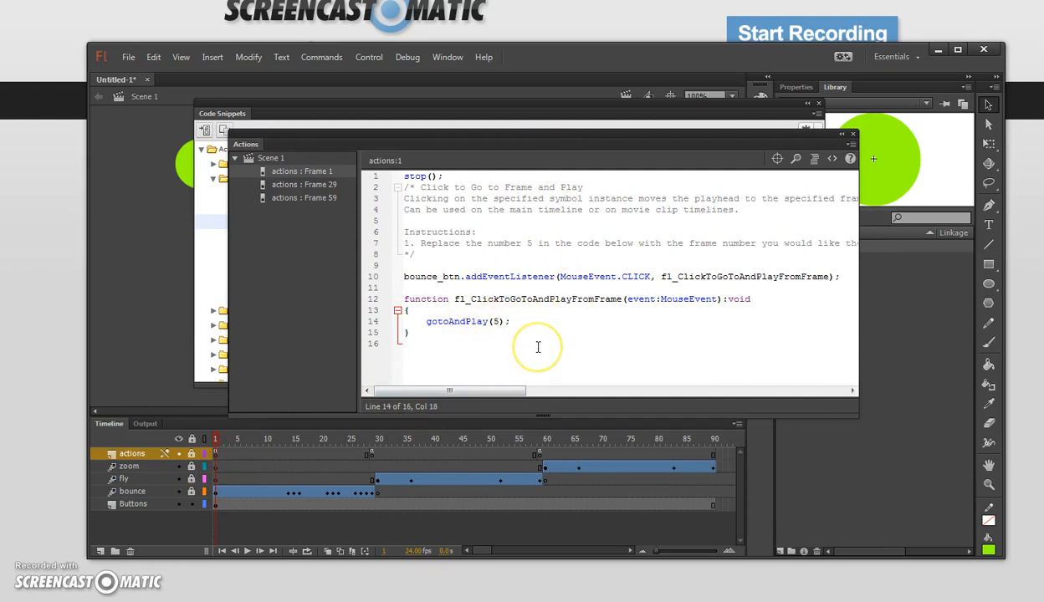
click(689, 342)
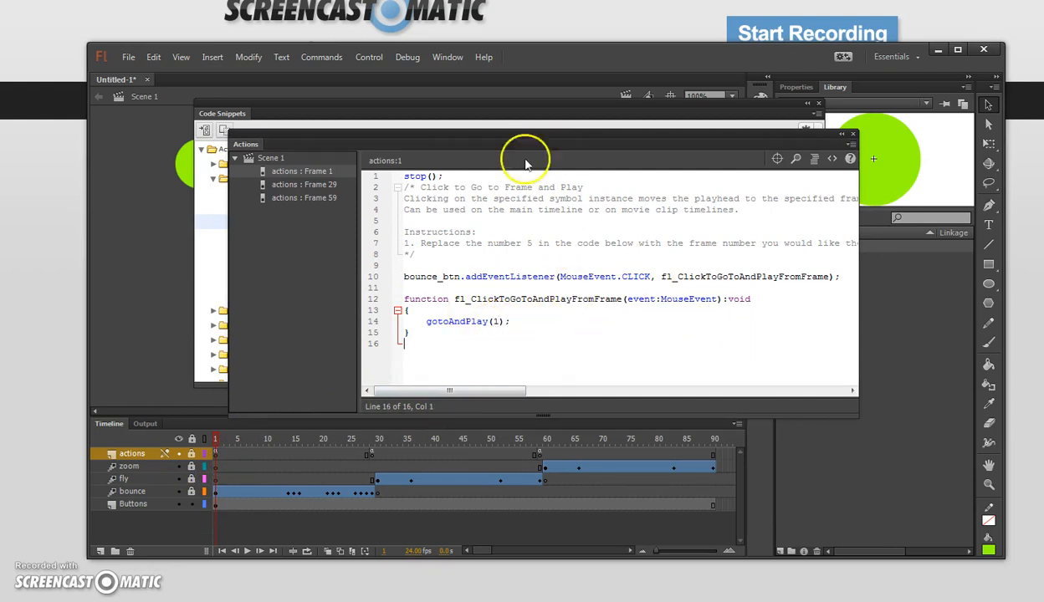
Test the scene, try the Bounce button in the preview, and close the preview.
click(362, 60)
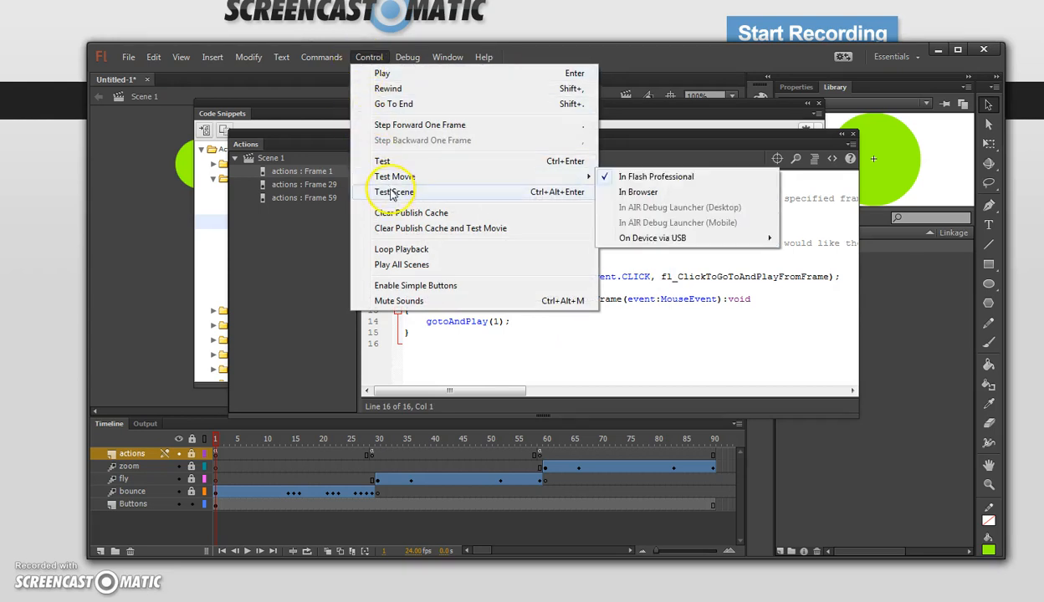
click(393, 192)
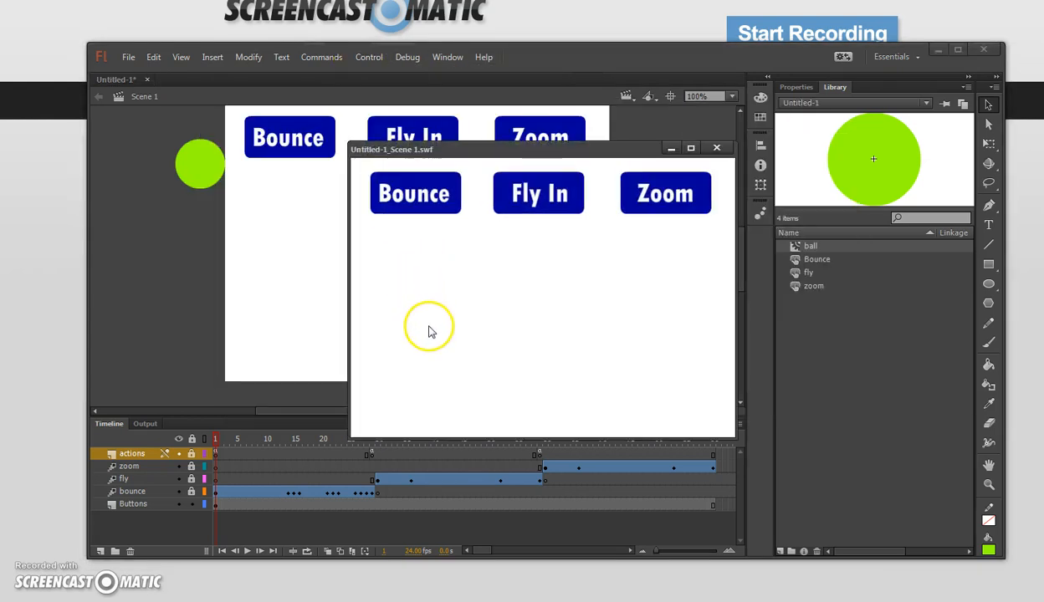
click(420, 212)
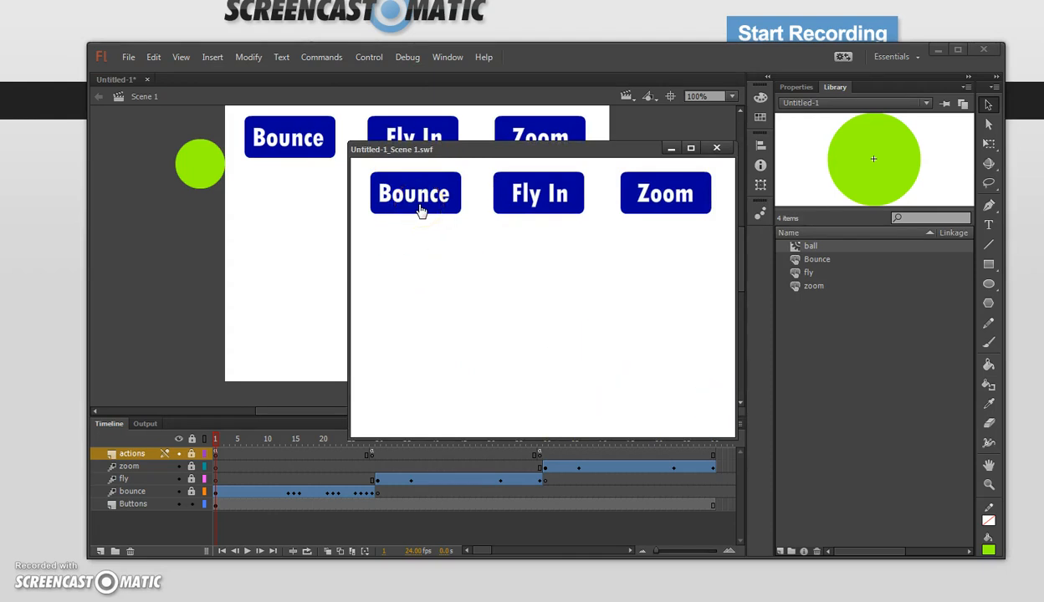
click(720, 149)
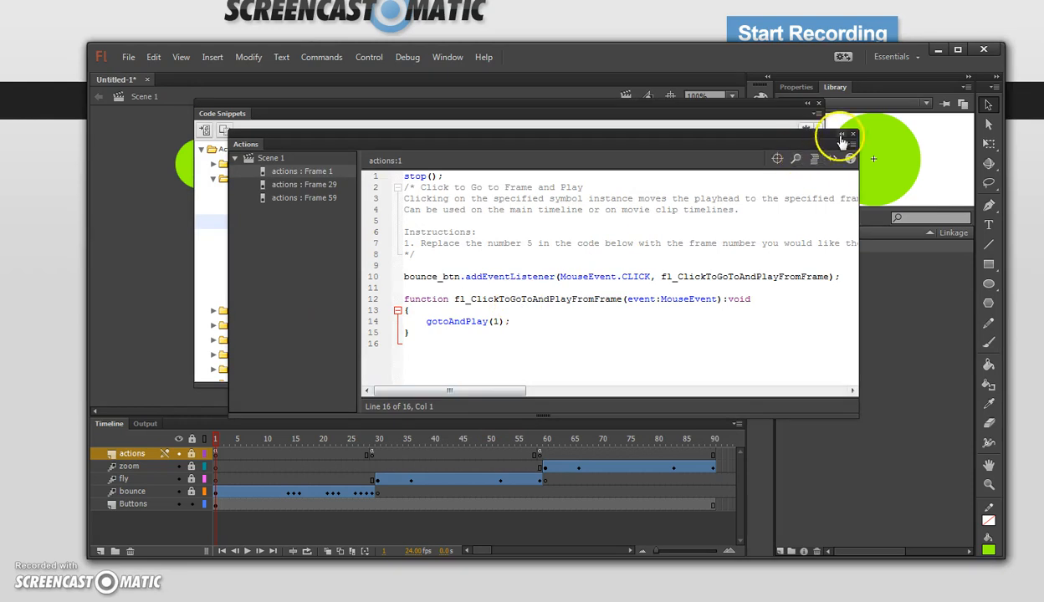
Apply the "Click to Go to Frame and Play" snippet to the Fly In button and set its script to gotoAndPlay(30).
click(841, 134)
click(807, 106)
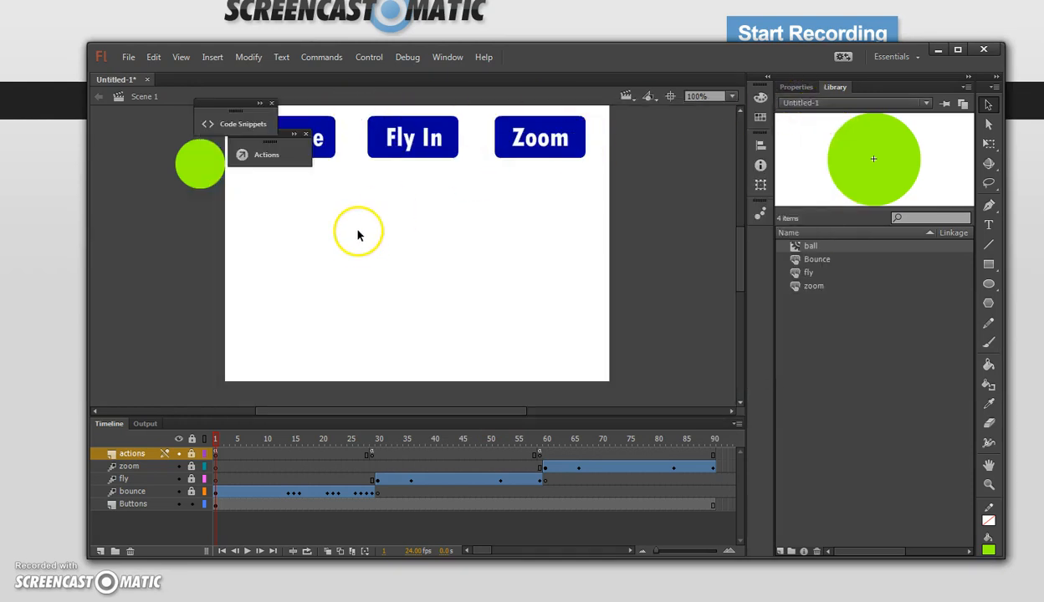
click(433, 138)
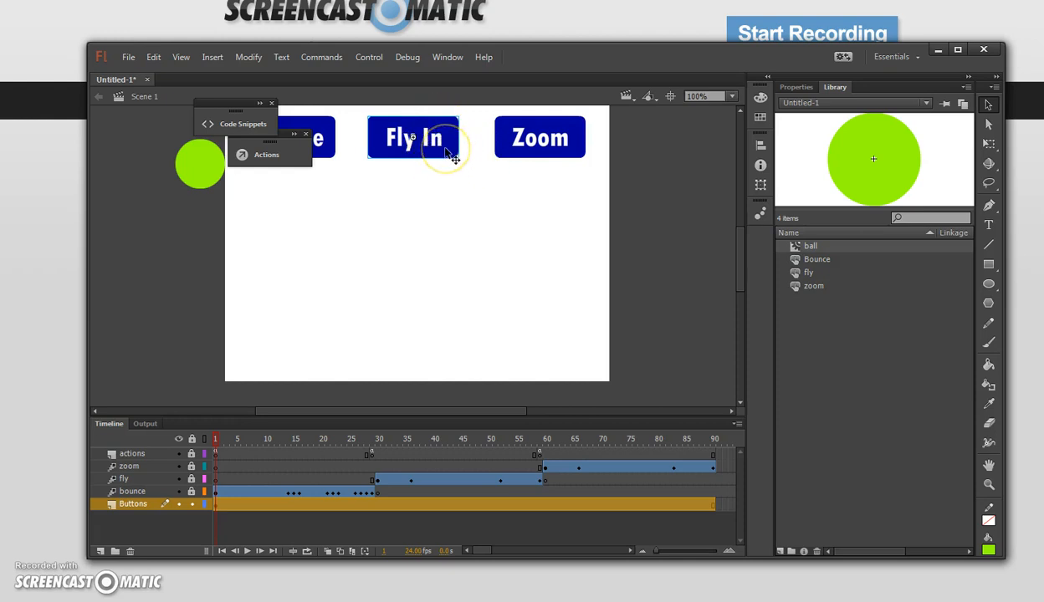
click(261, 123)
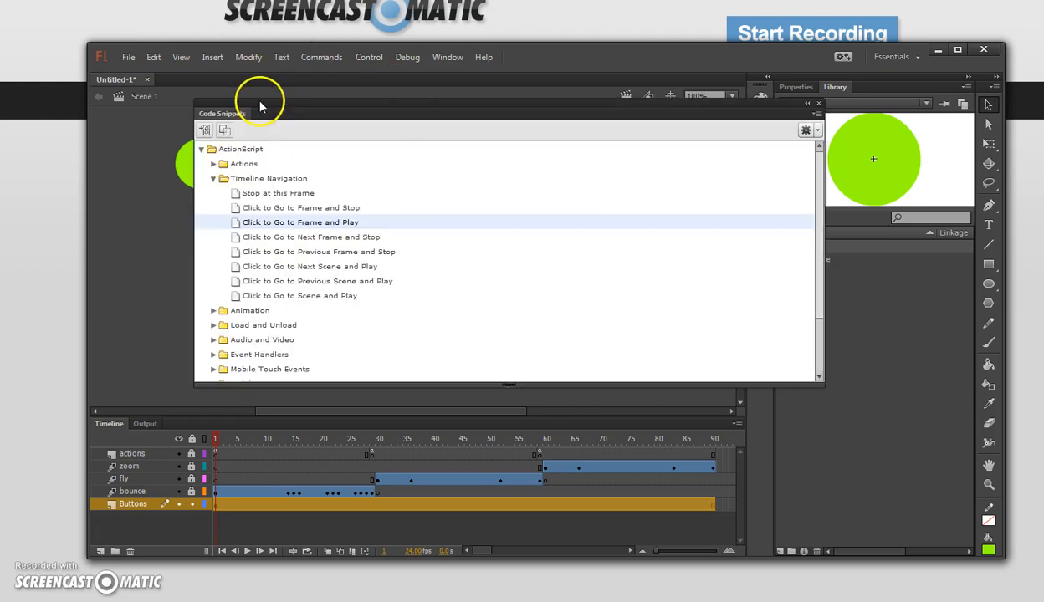
double_click(316, 224)
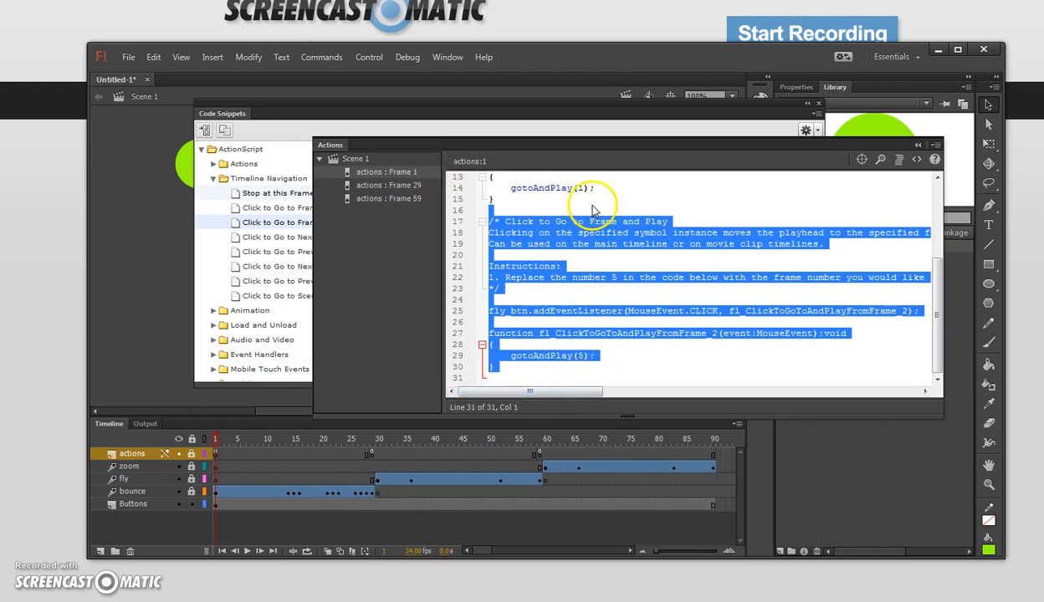
click(556, 356)
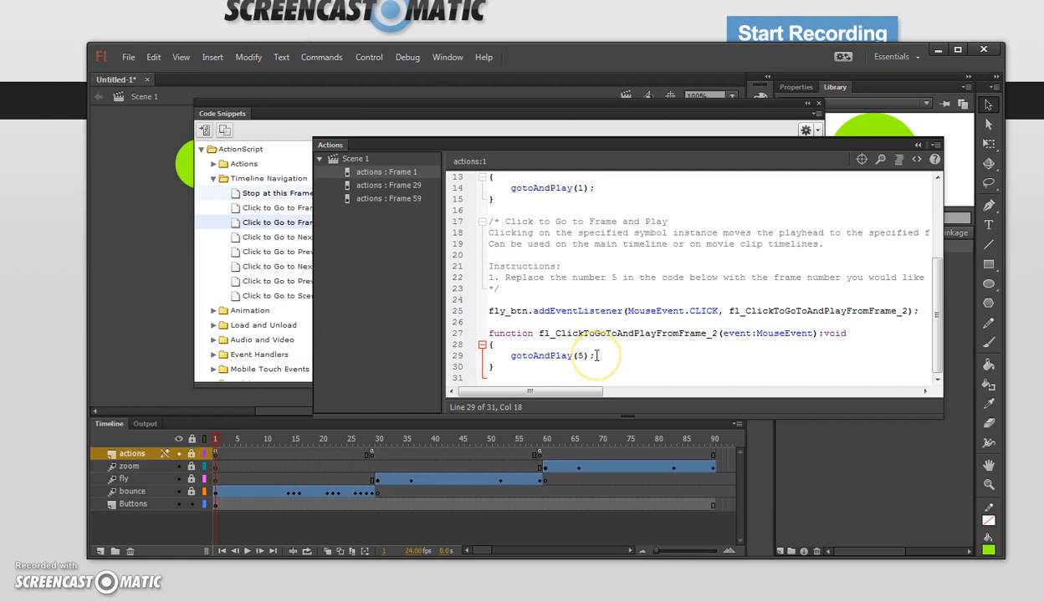
click(669, 357)
Test the scene by playing the Bounce and Fly In buttons' animations, and close the preview.
click(372, 59)
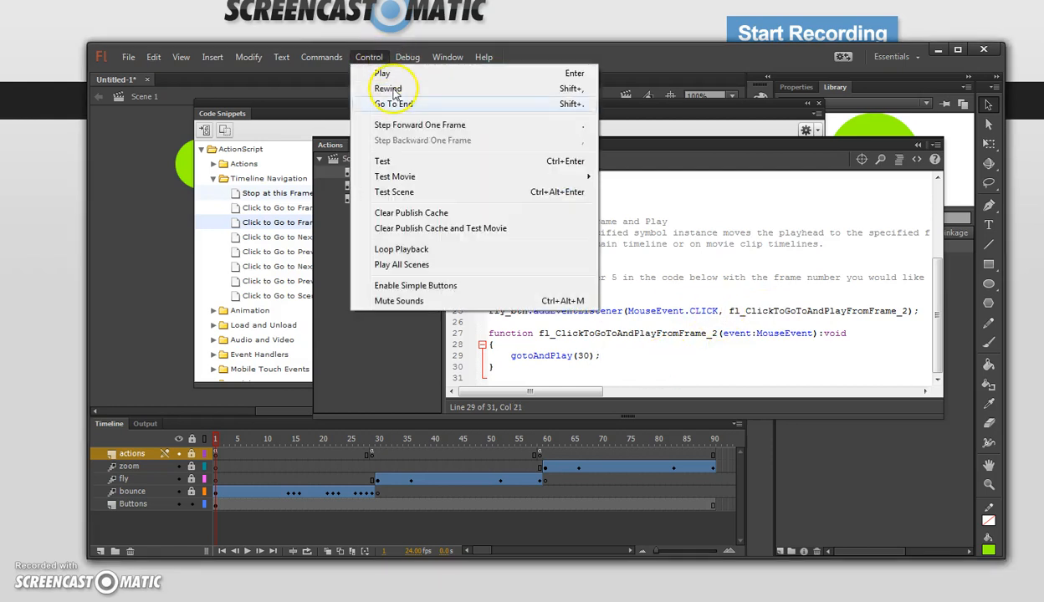
click(394, 192)
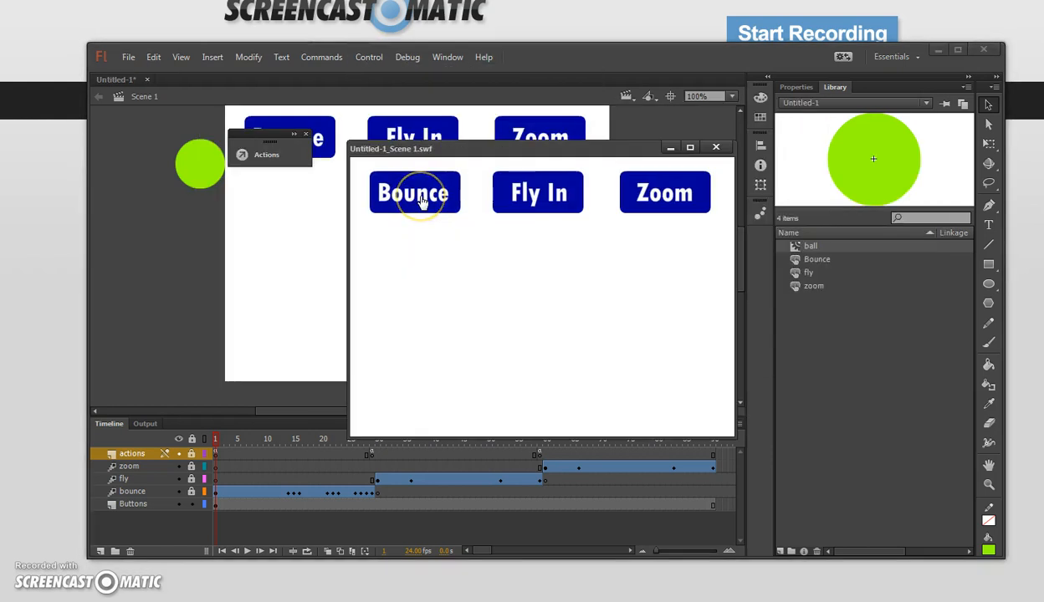
click(527, 199)
click(421, 194)
click(425, 196)
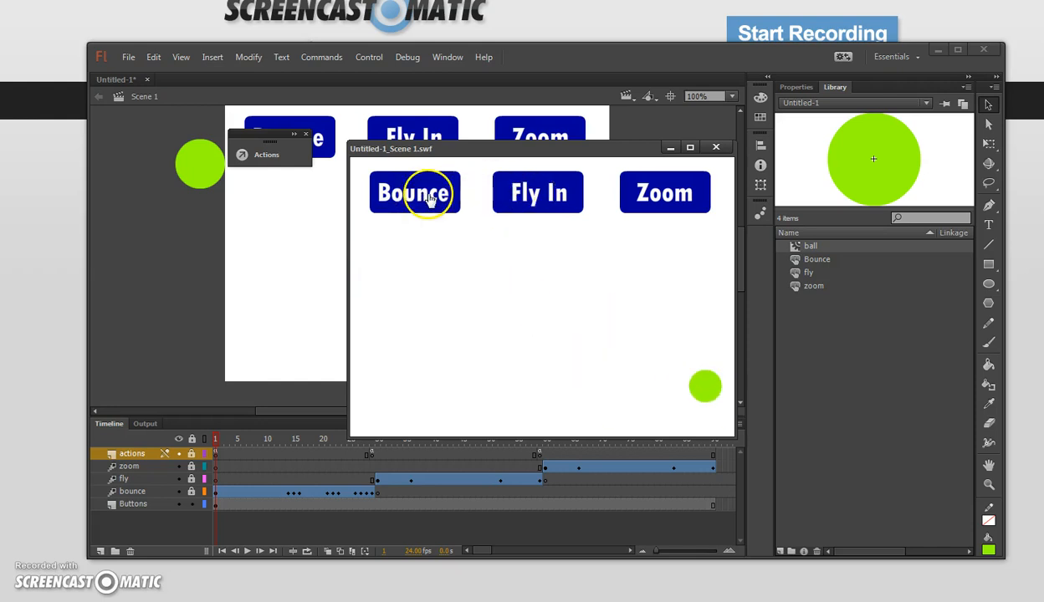
click(552, 194)
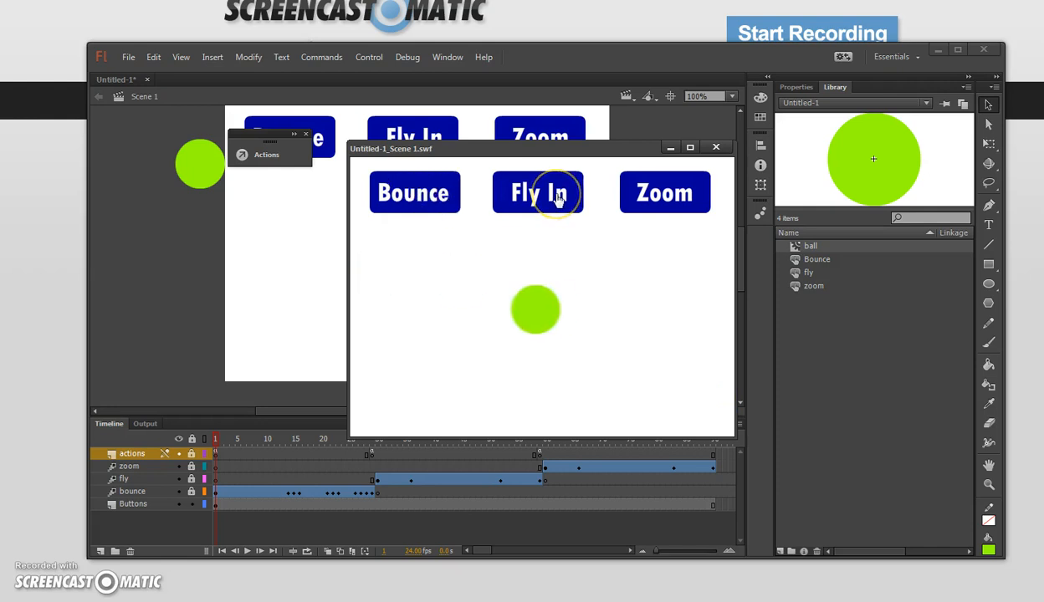
click(558, 199)
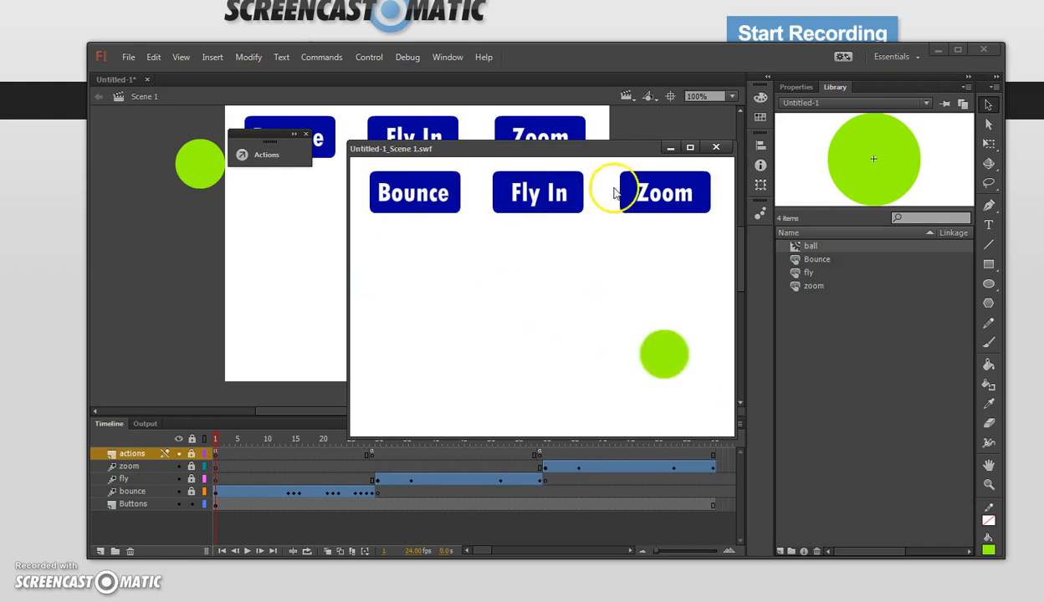
click(715, 147)
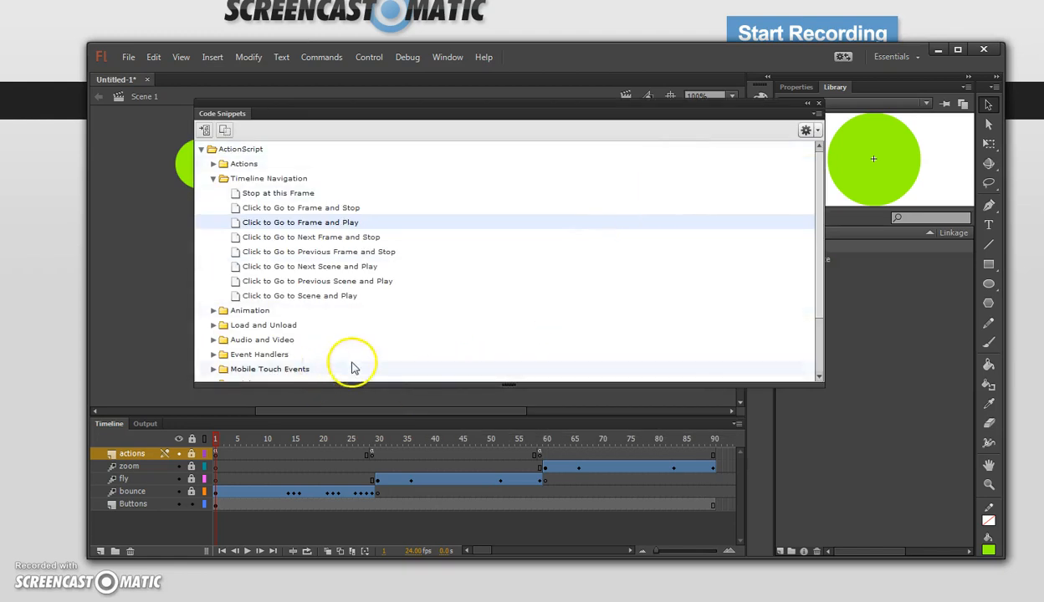
Apply the "Click to Go to Frame and Play" snippet to the Zoom button and set its script to gotoAndPlay(60).
click(808, 104)
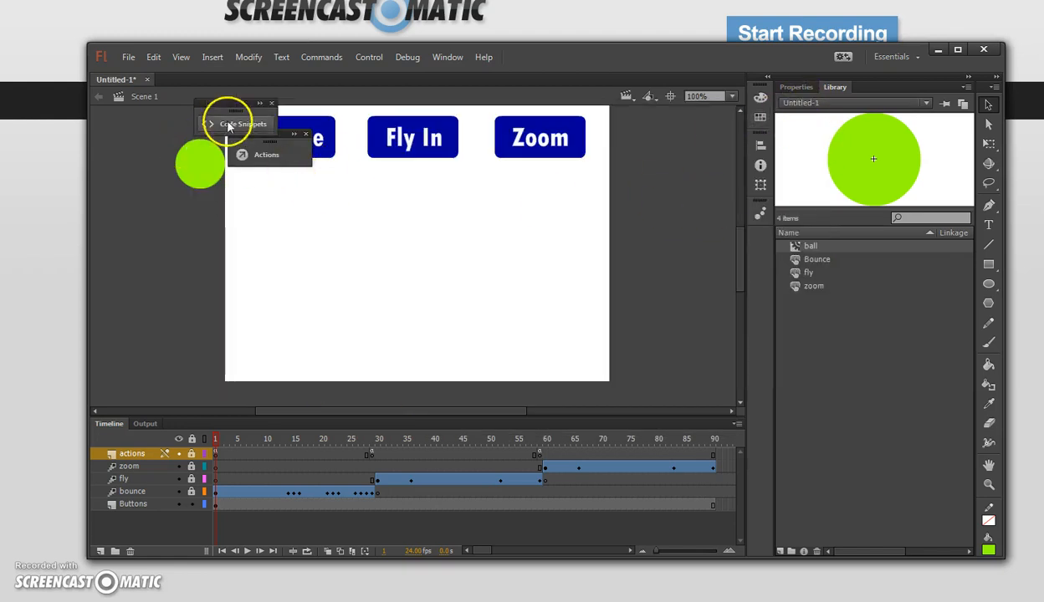
click(560, 147)
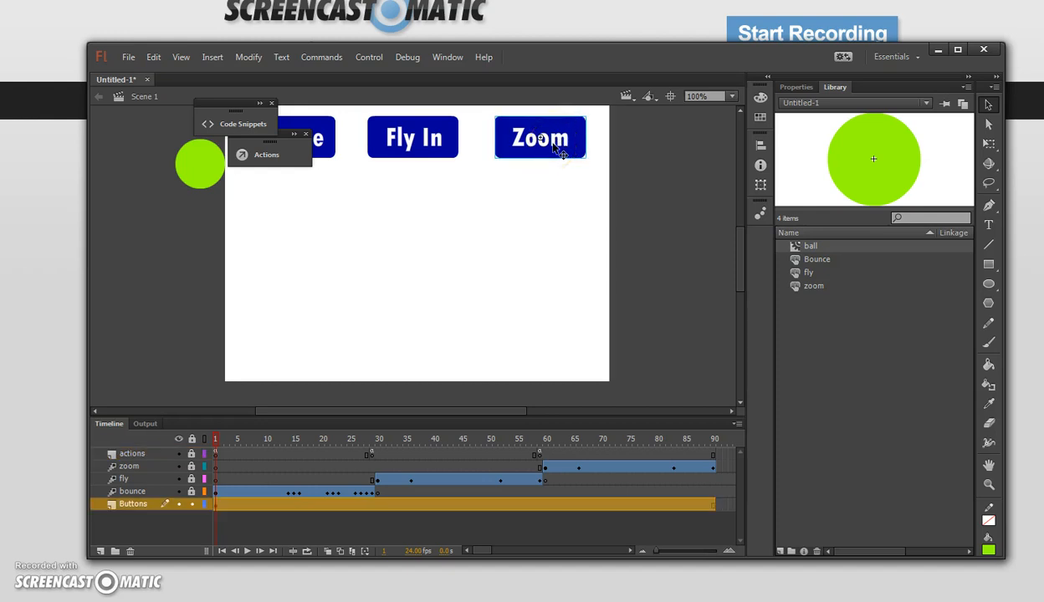
click(259, 104)
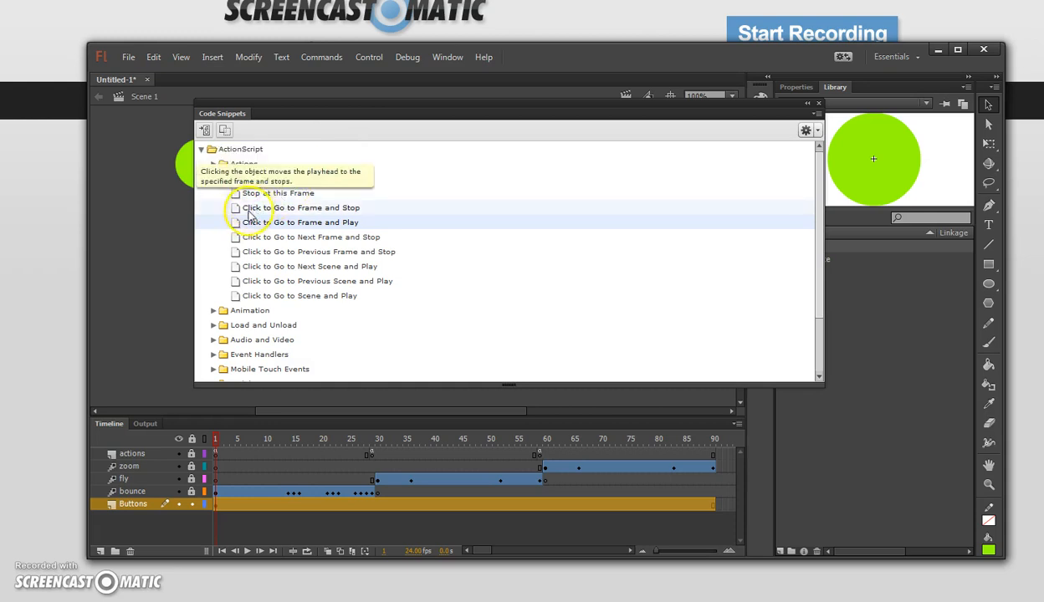
double_click(334, 223)
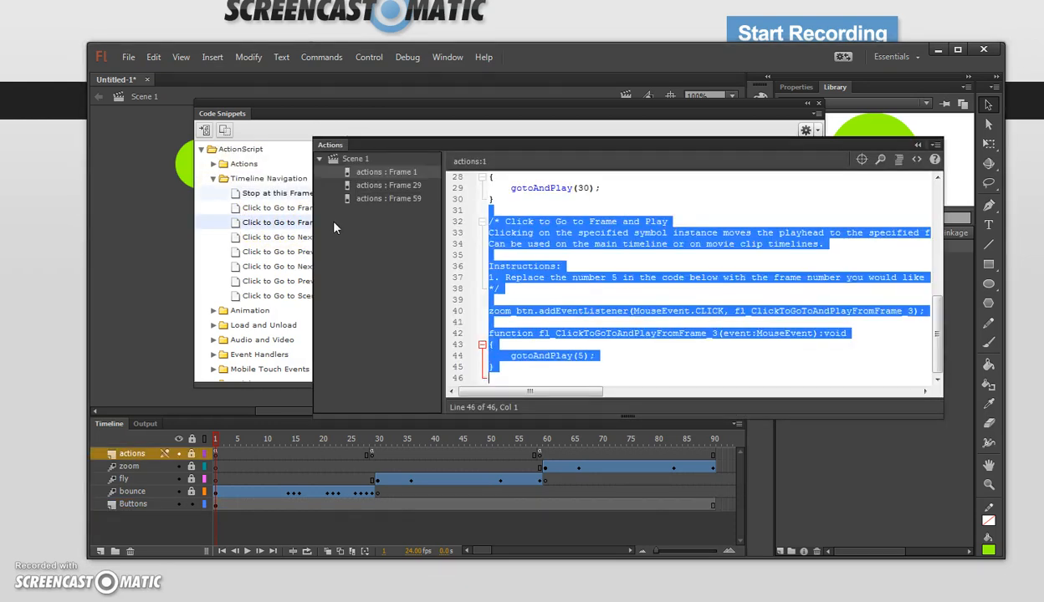
click(577, 345)
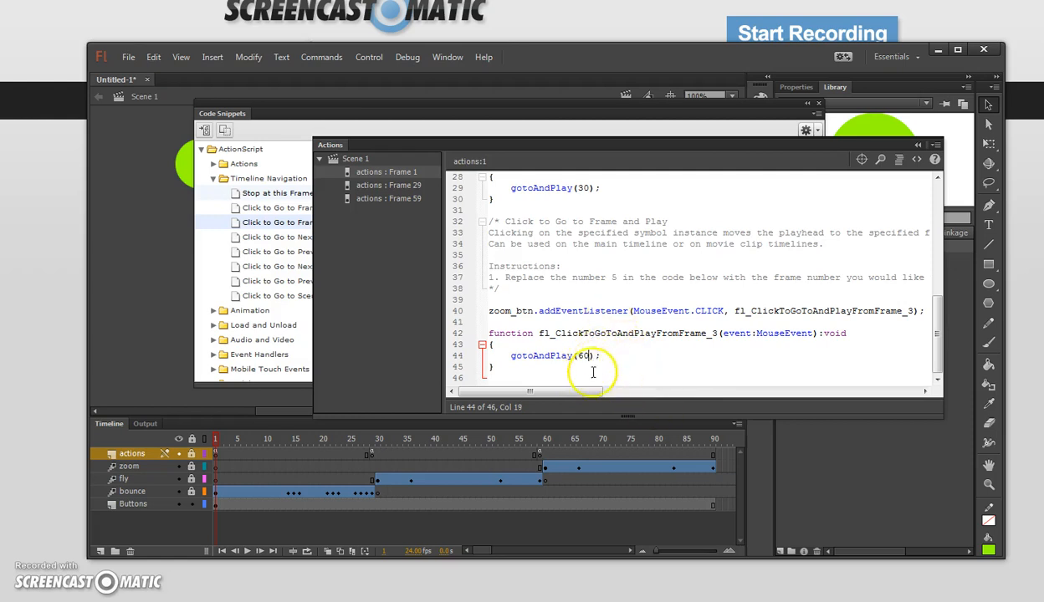
Test the scene with the Zoom and Fly In buttons, and close the preview.
click(368, 57)
click(391, 191)
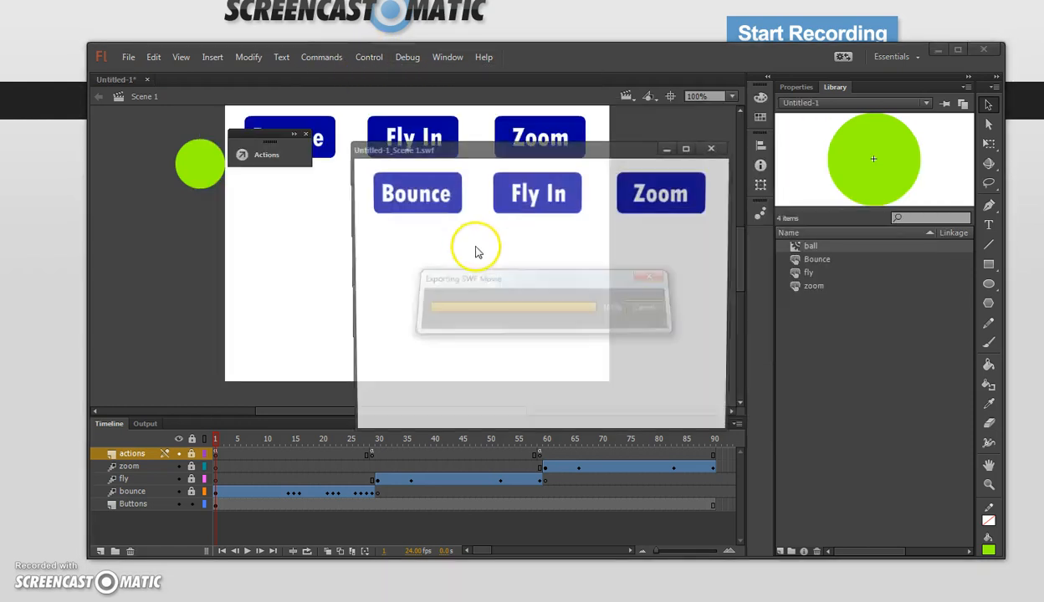
click(655, 190)
click(551, 191)
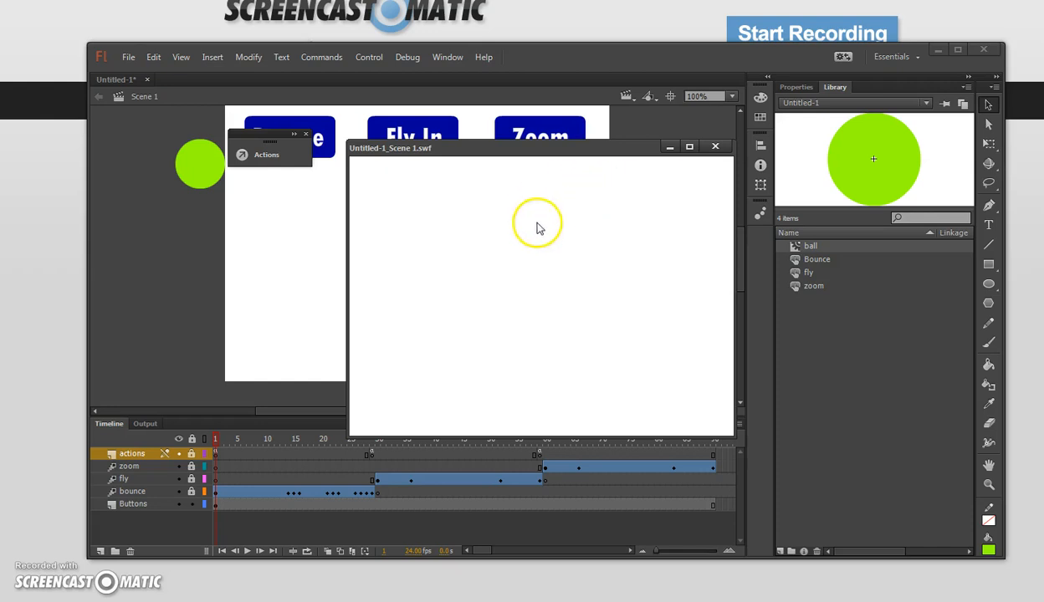
click(536, 194)
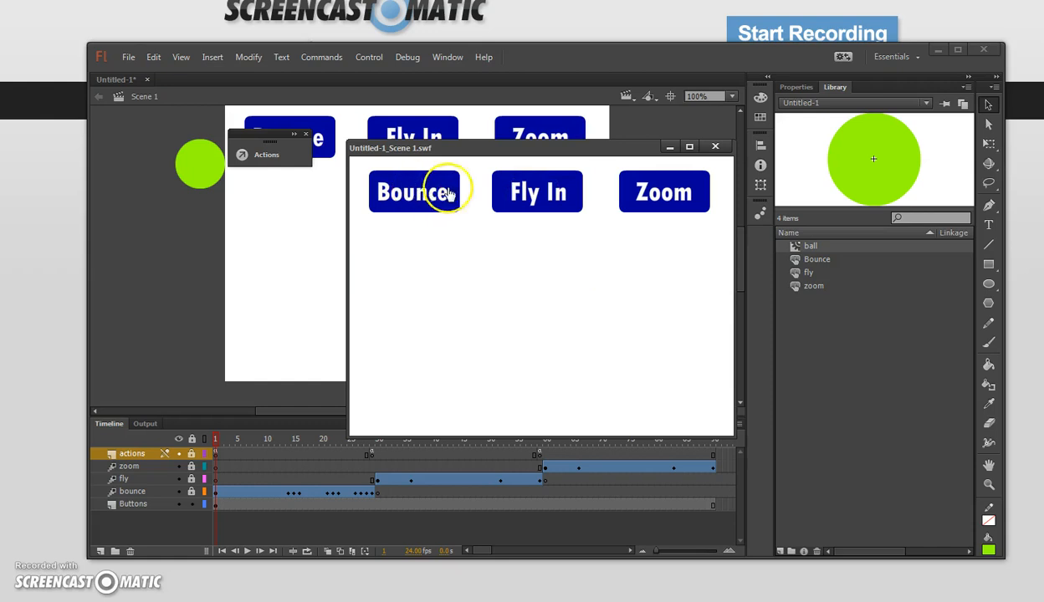
click(715, 146)
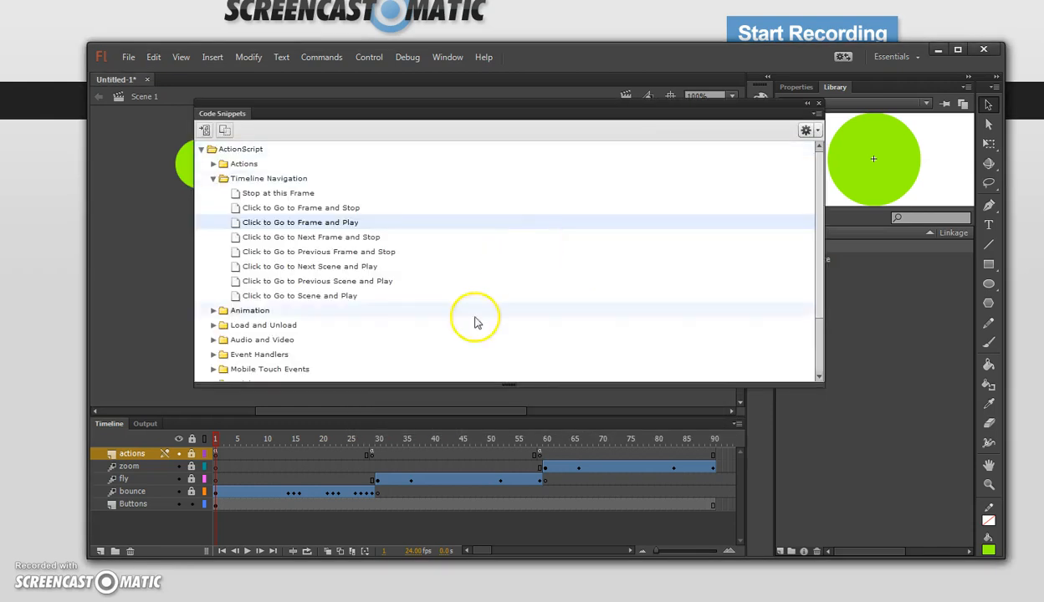
Collapse the Code Snippets panel and remove all frames after frame 90 from every layer in the timeline.
click(808, 105)
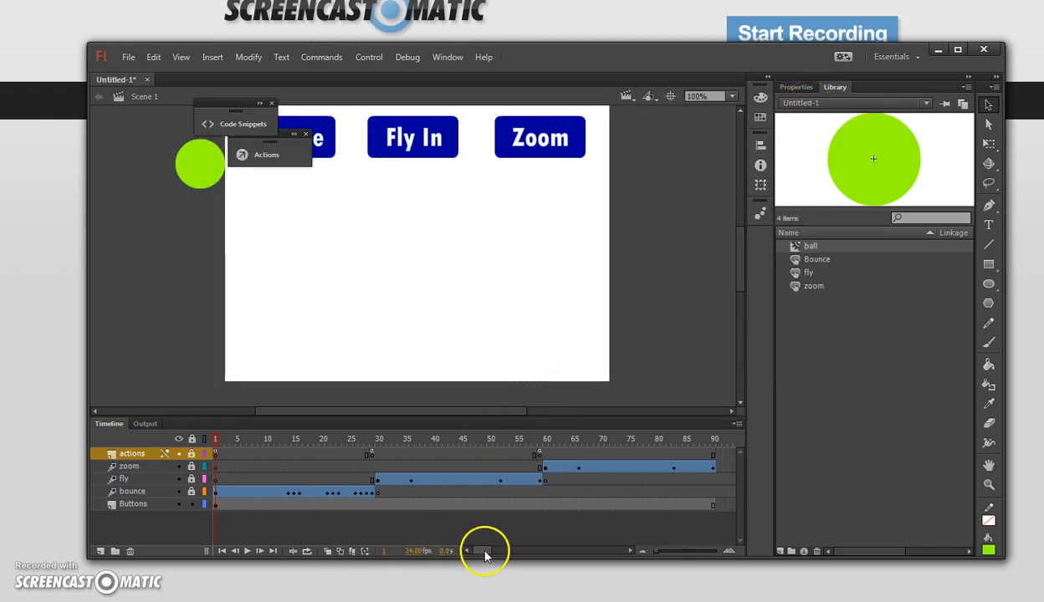
drag(485, 553, 496, 552)
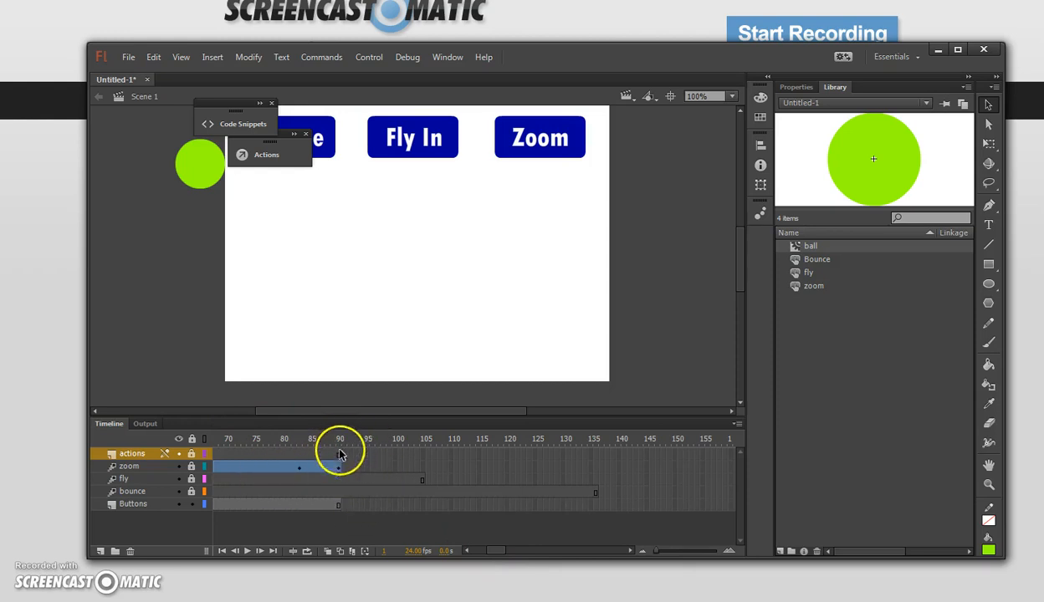
drag(620, 459, 344, 510)
right_click(380, 477)
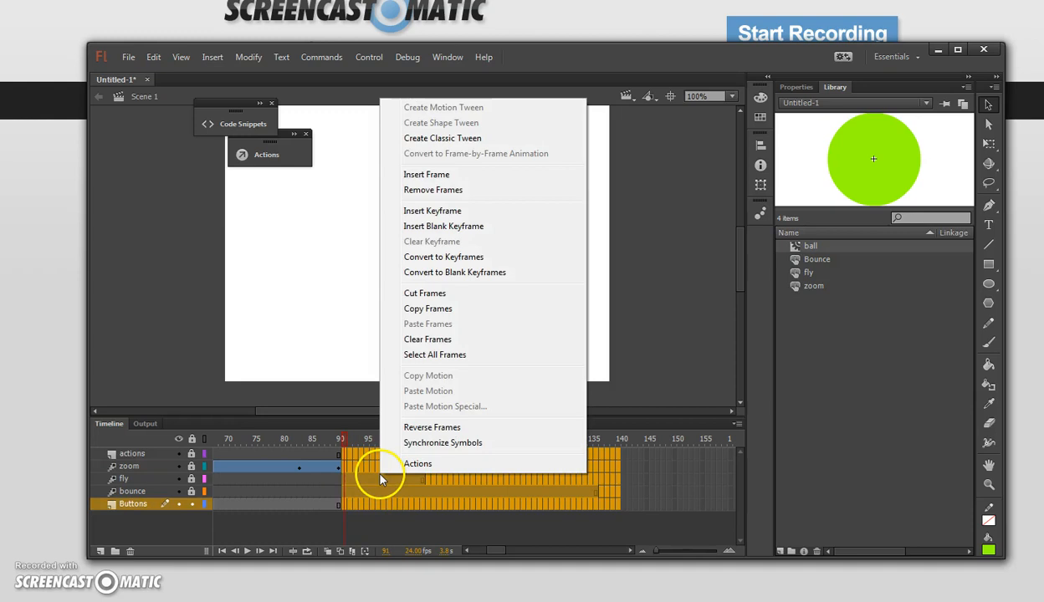
click(449, 190)
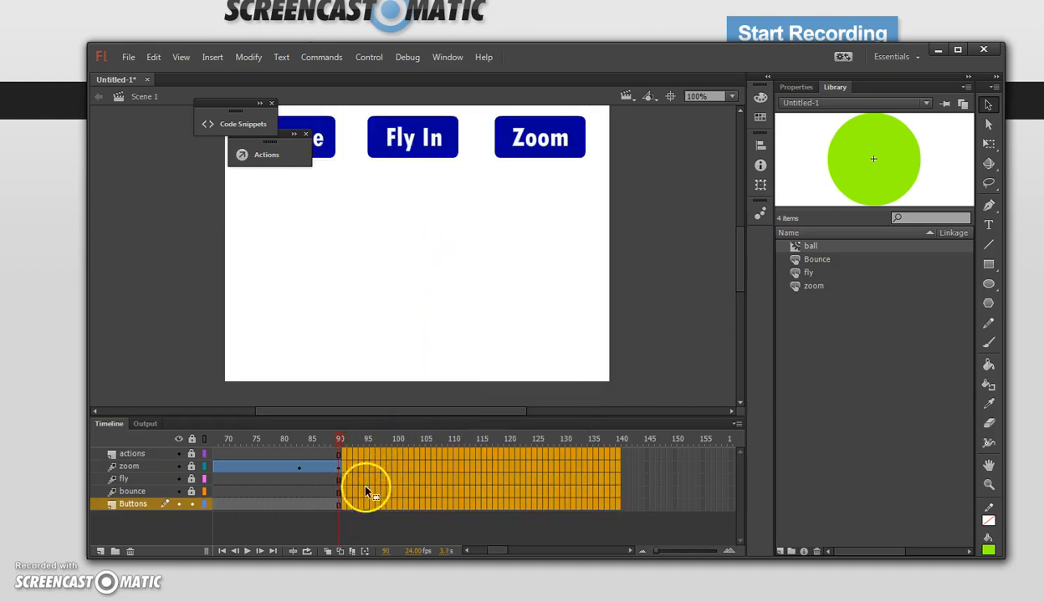
click(318, 442)
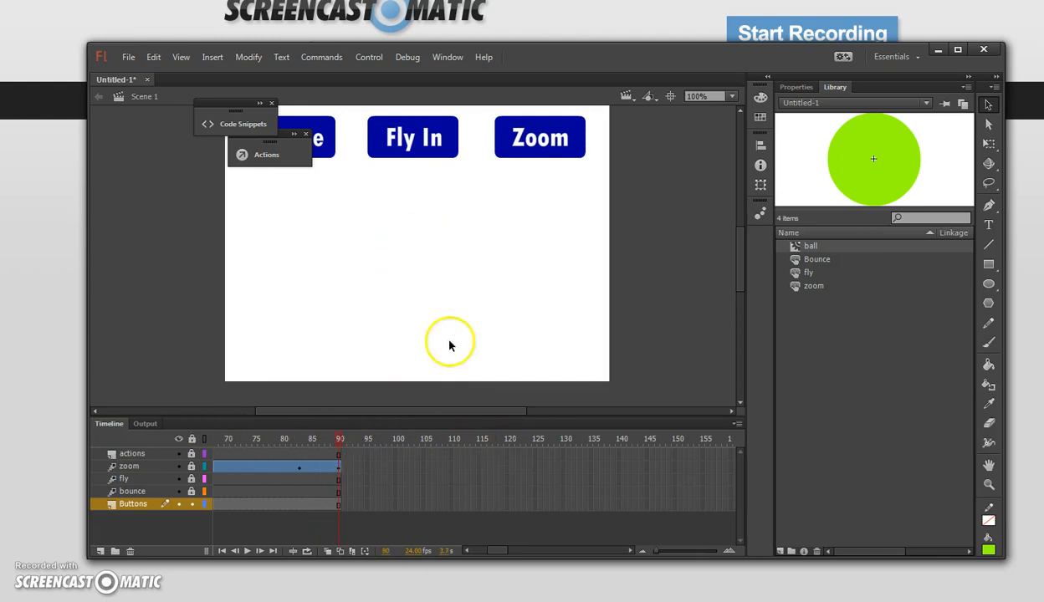
Test the scene again, playing the Zoom, Fly In and Bounce animations repeatedly in varying order.
click(369, 59)
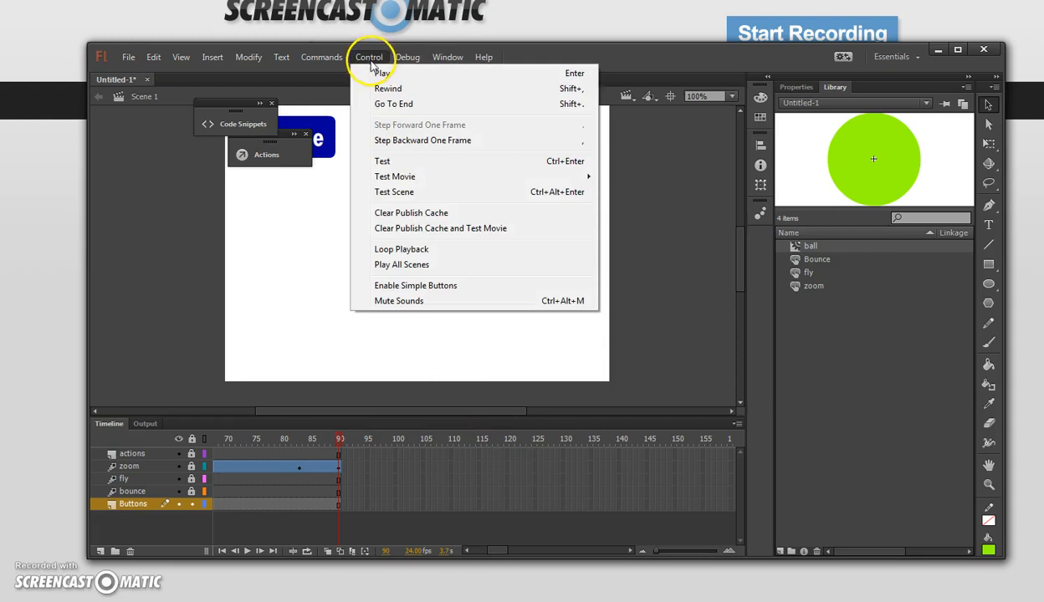
click(394, 192)
click(631, 207)
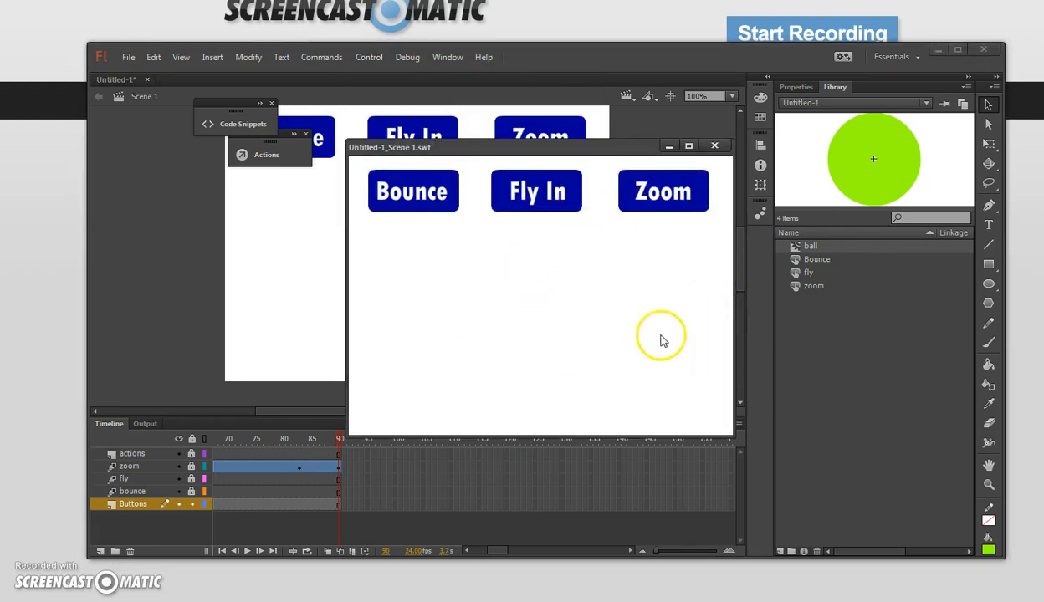
click(506, 206)
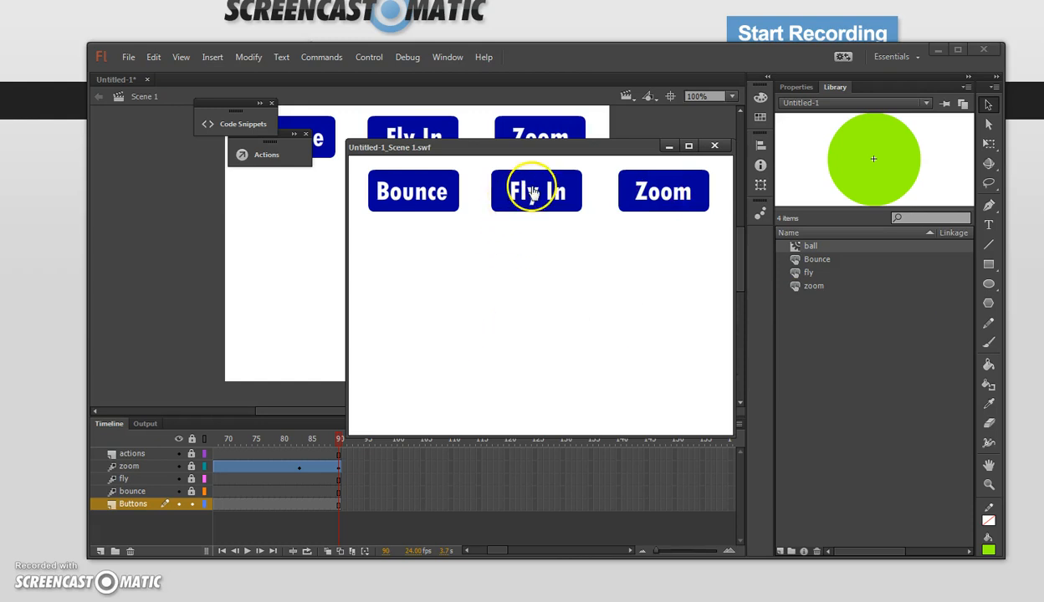
click(407, 193)
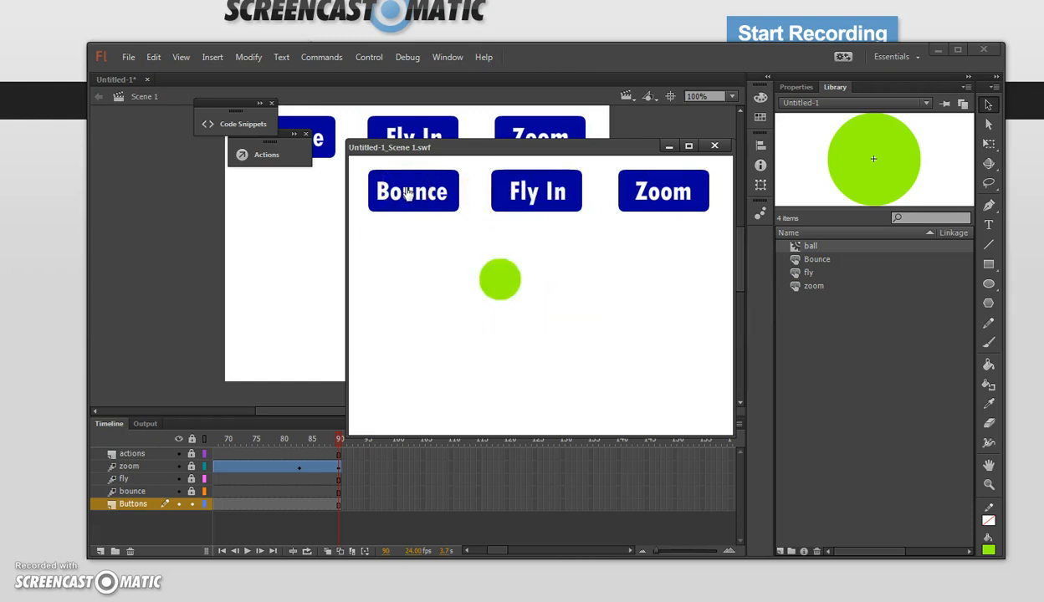
click(422, 188)
click(536, 205)
click(652, 191)
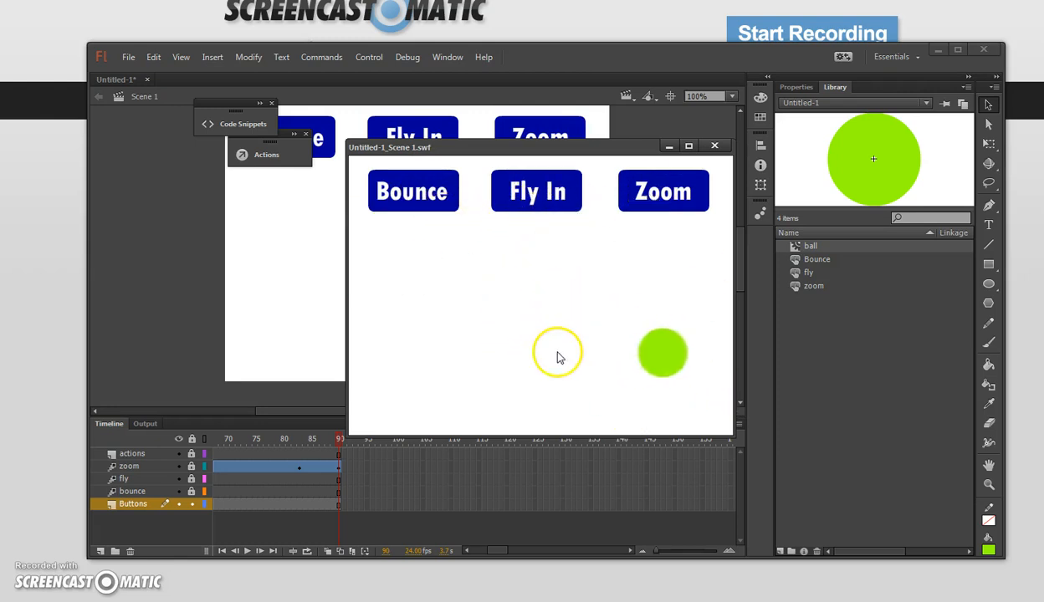
click(665, 196)
click(418, 191)
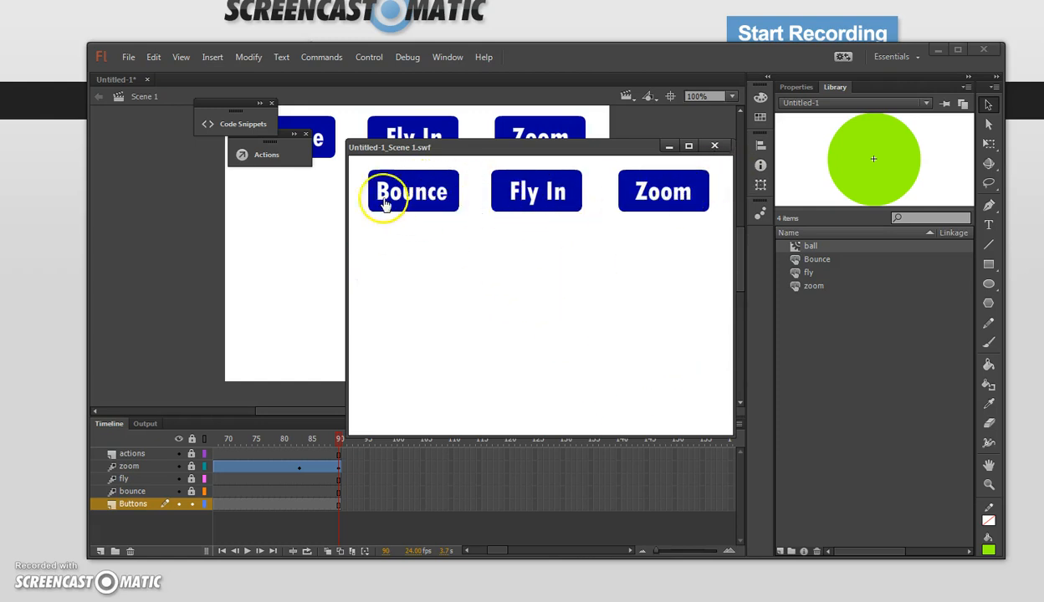
Close the scene preview and review the scripts on frames 59 and 29 of the actions layer.
click(714, 146)
click(300, 141)
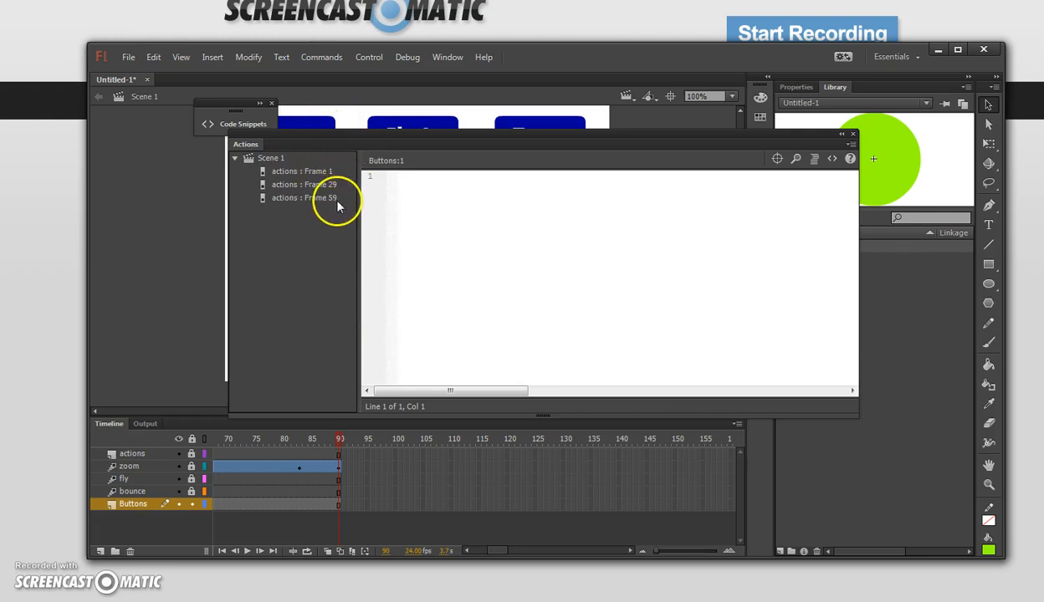
click(321, 200)
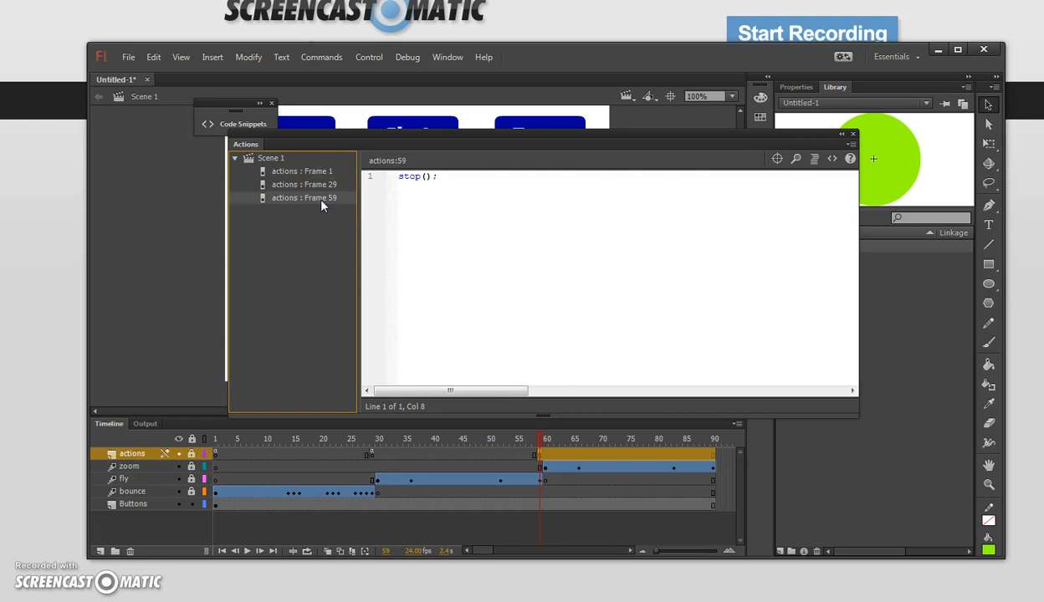
click(321, 187)
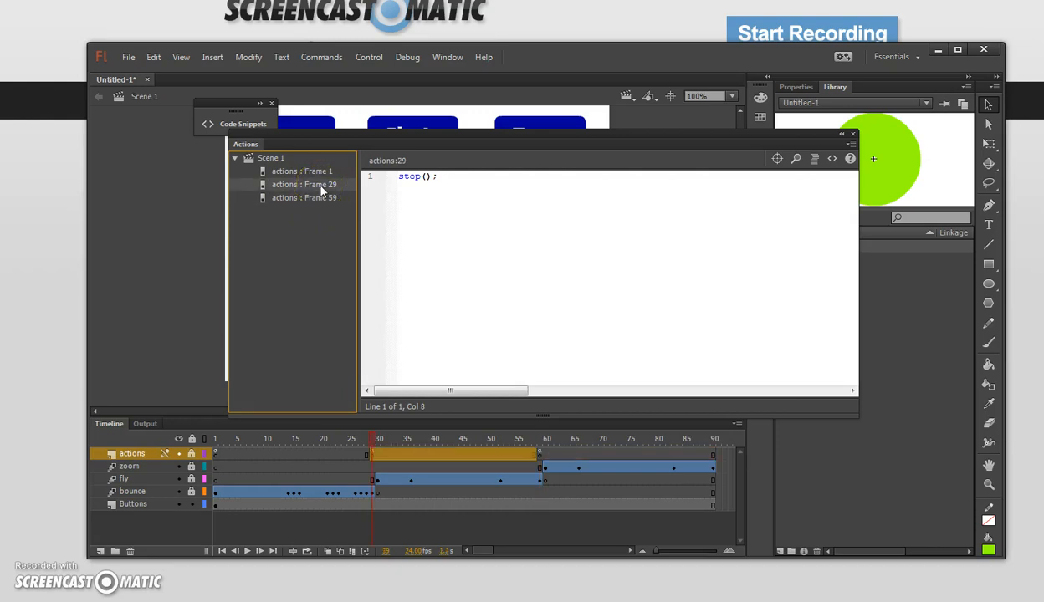
click(318, 187)
Review the actions layer's frame 1 script, examining the click code for the bounce, fly and zoom buttons.
click(309, 171)
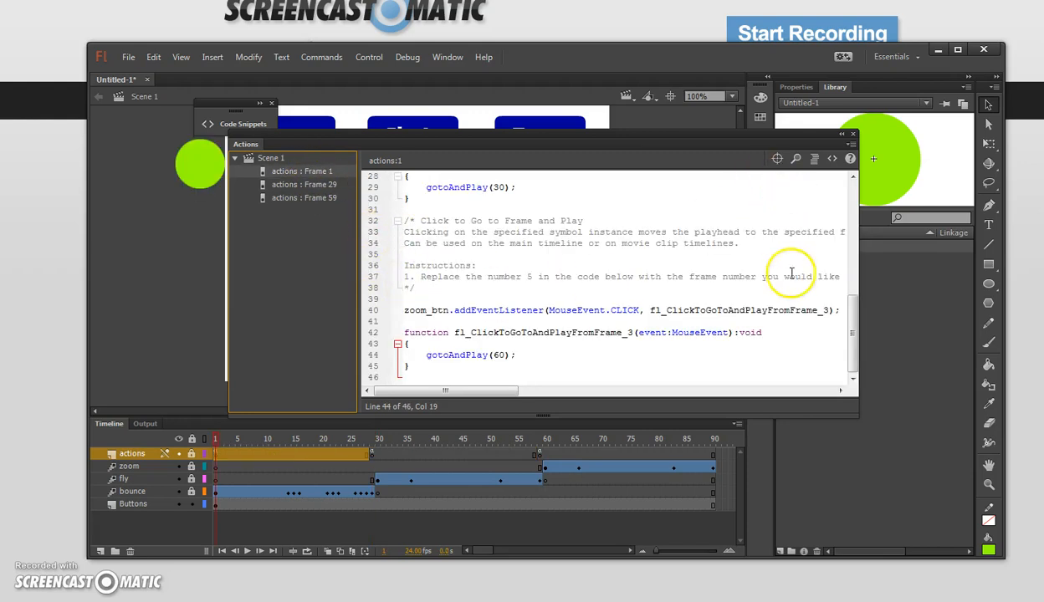
drag(852, 349, 864, 213)
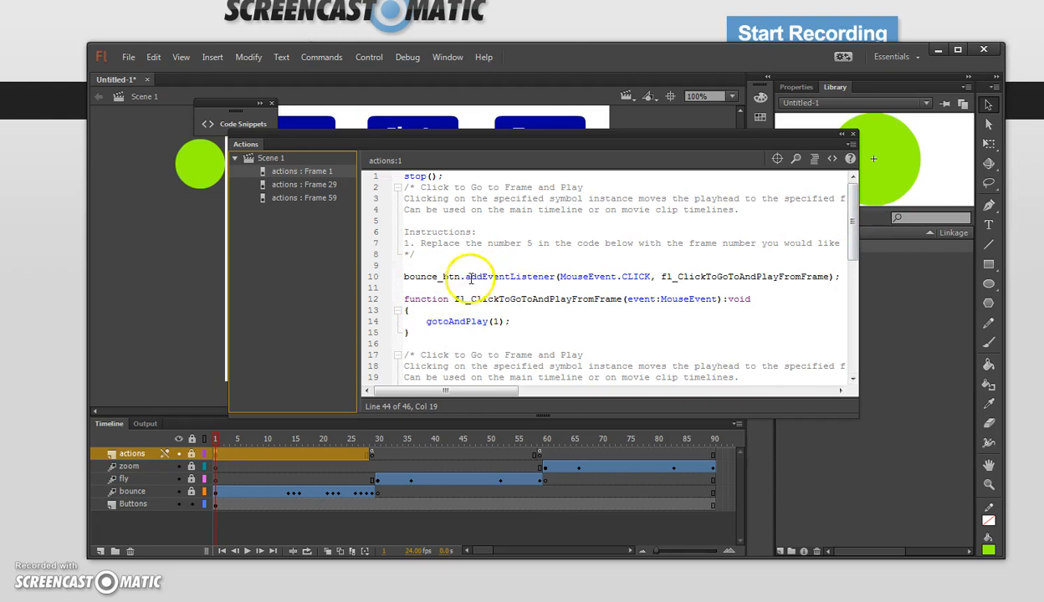
drag(855, 228, 855, 303)
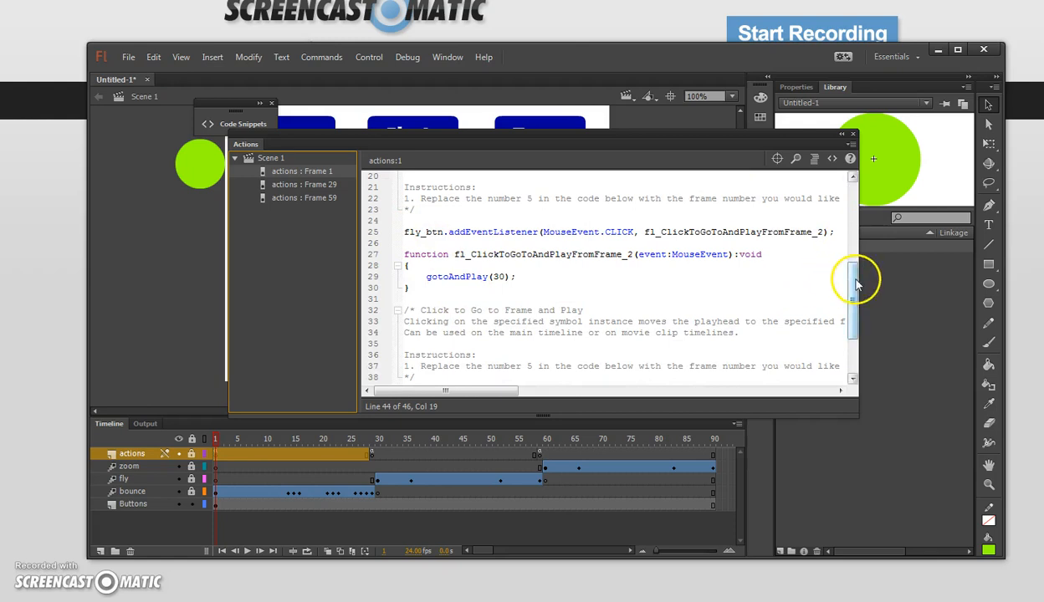
drag(855, 285, 855, 329)
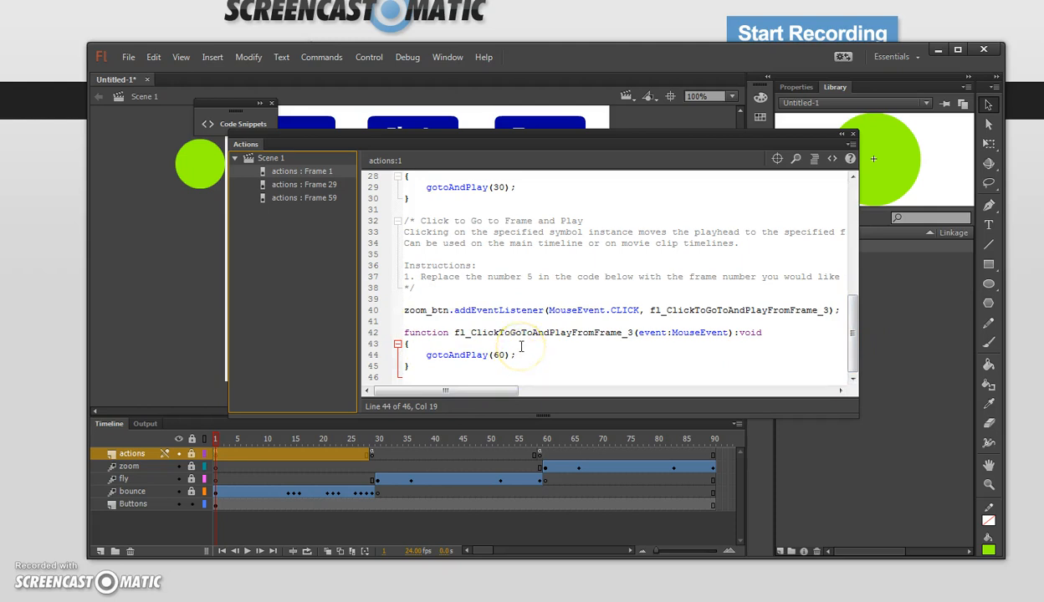
drag(478, 366, 374, 207)
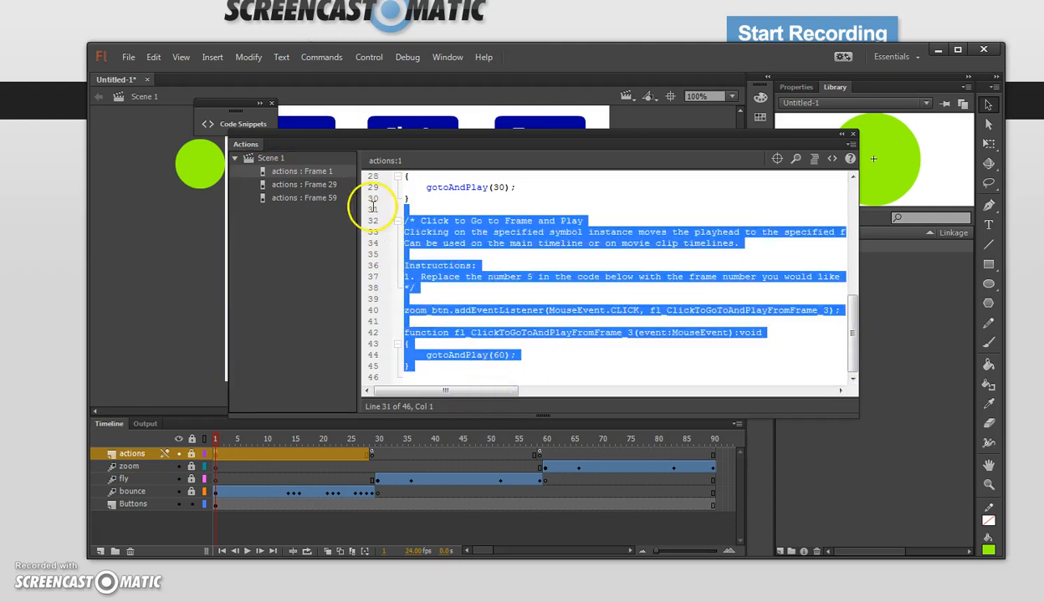
click(514, 369)
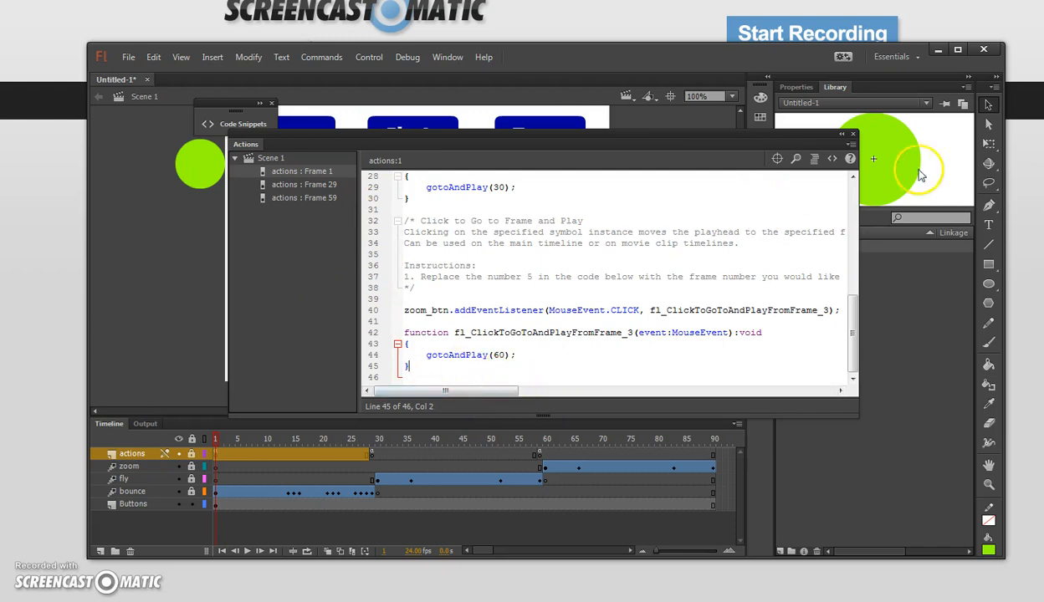
Close the Actions and Code Snippets panels to clear the stage.
click(852, 135)
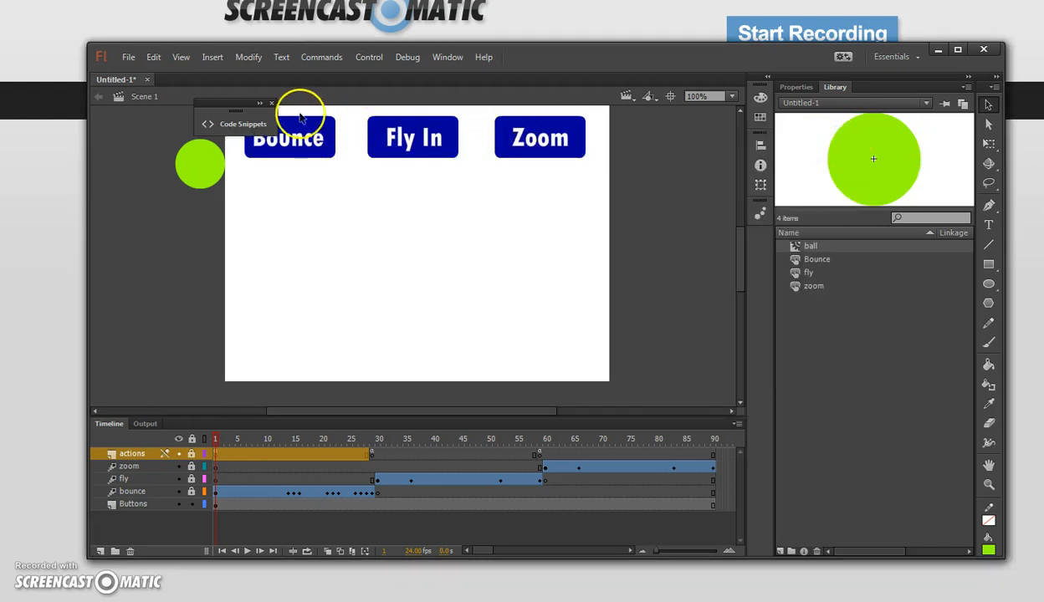
click(271, 102)
click(128, 56)
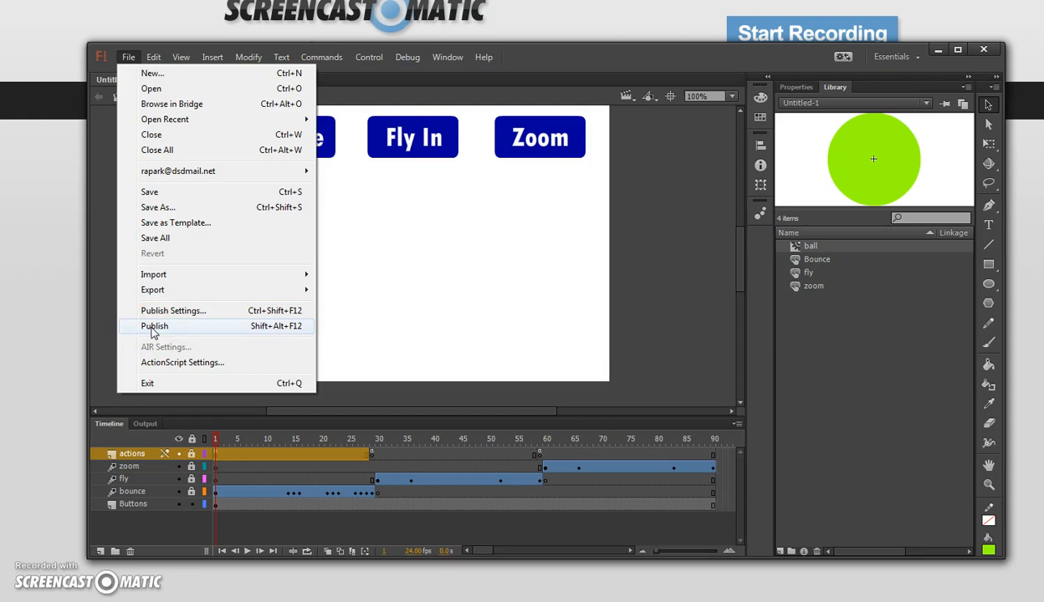
click(674, 284)
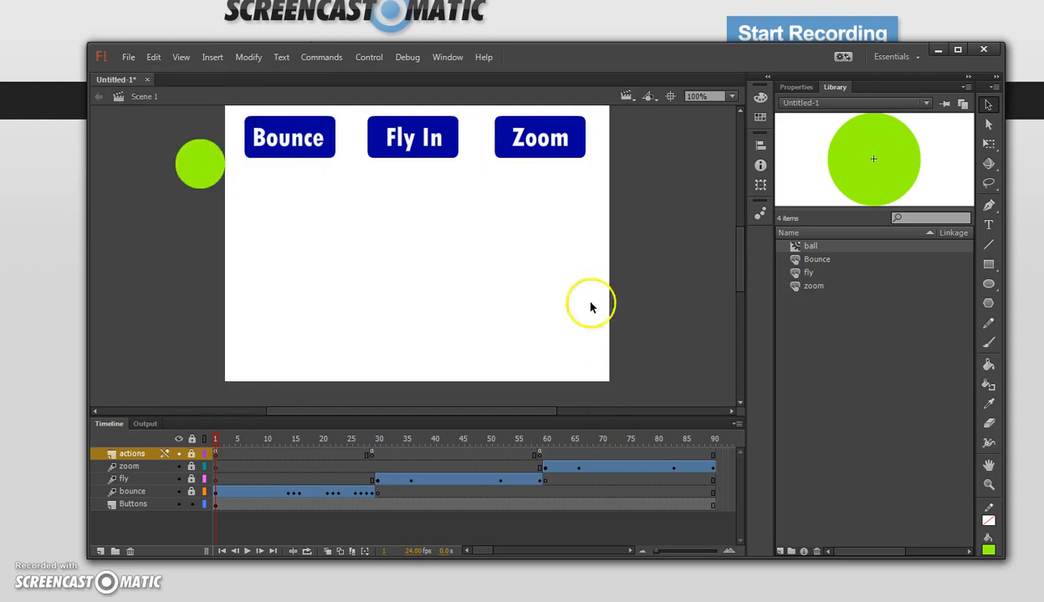